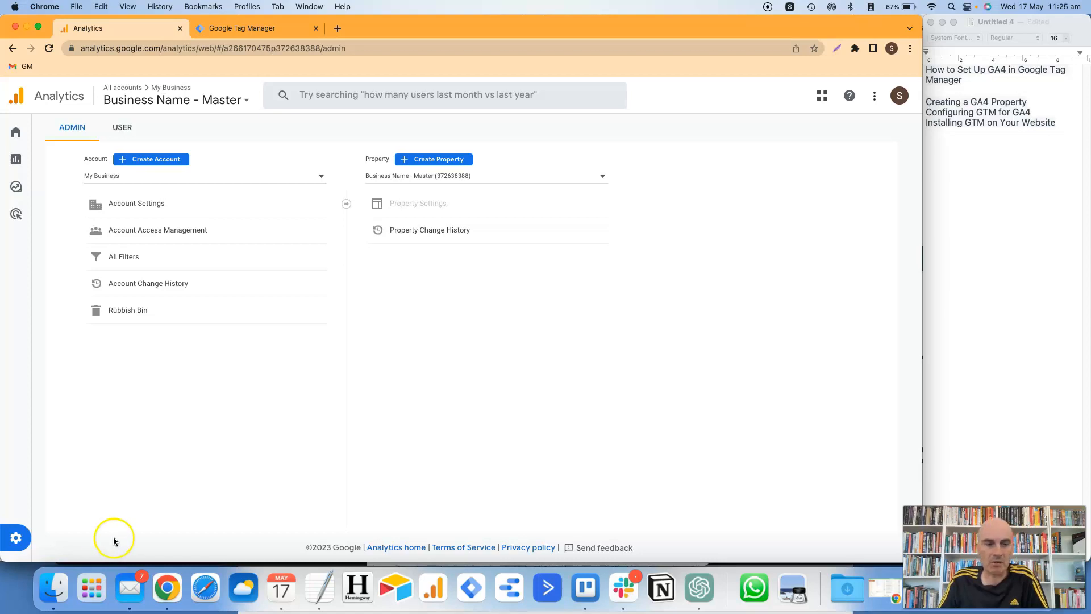
Start creating a new Google Analytics 4 property in the My Business account and name it Demo
{"action": "left_click", "coordinate": [2, 537]}
{"action": "left_click", "coordinate": [88, 537]}
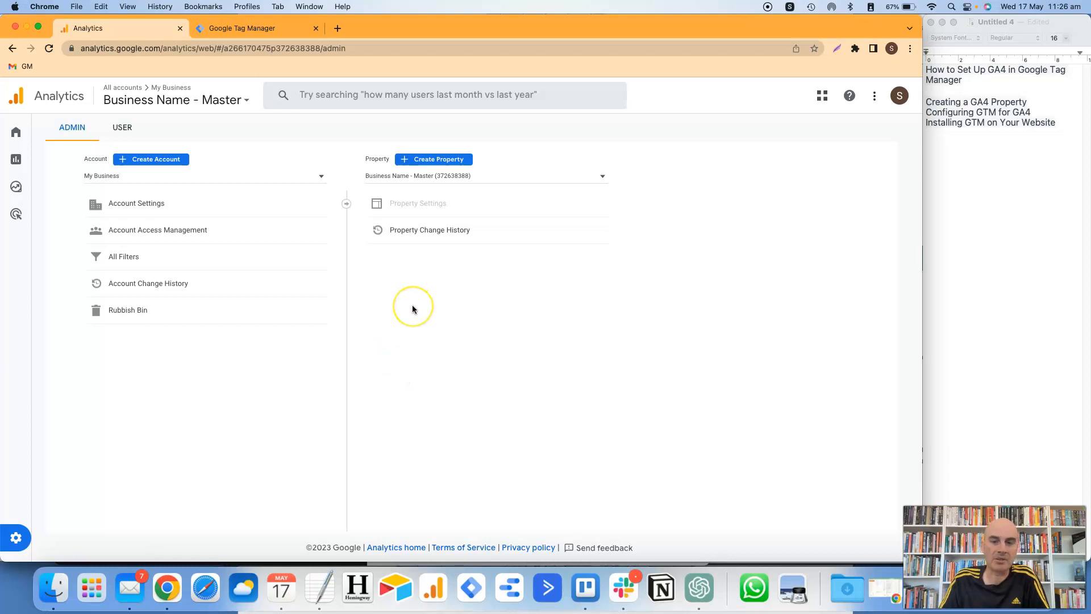
{"action": "left_click", "coordinate": [433, 162]}
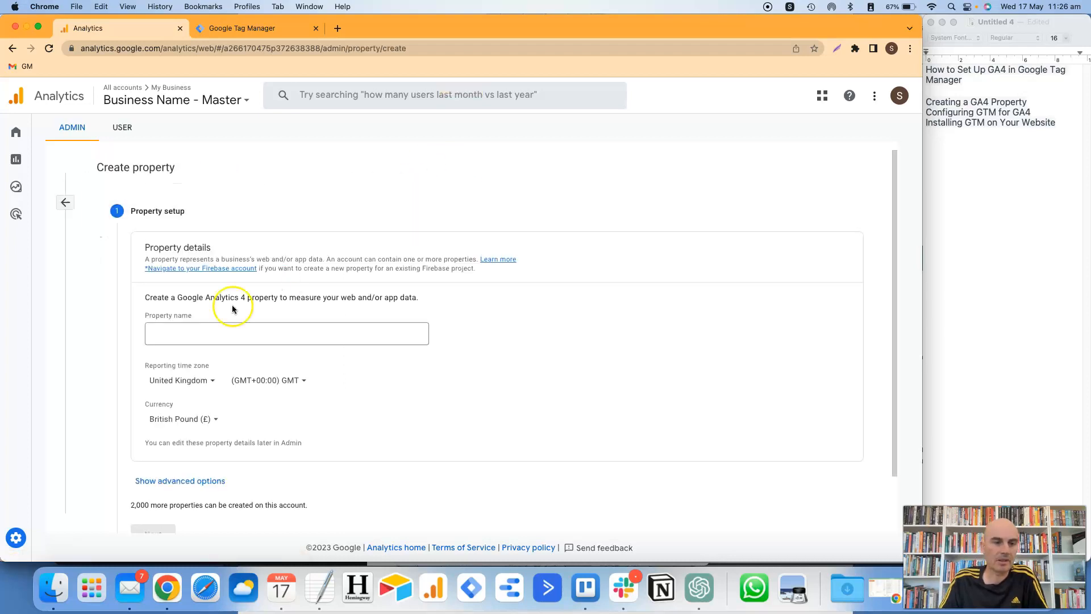
{"action": "left_click", "coordinate": [189, 333]}
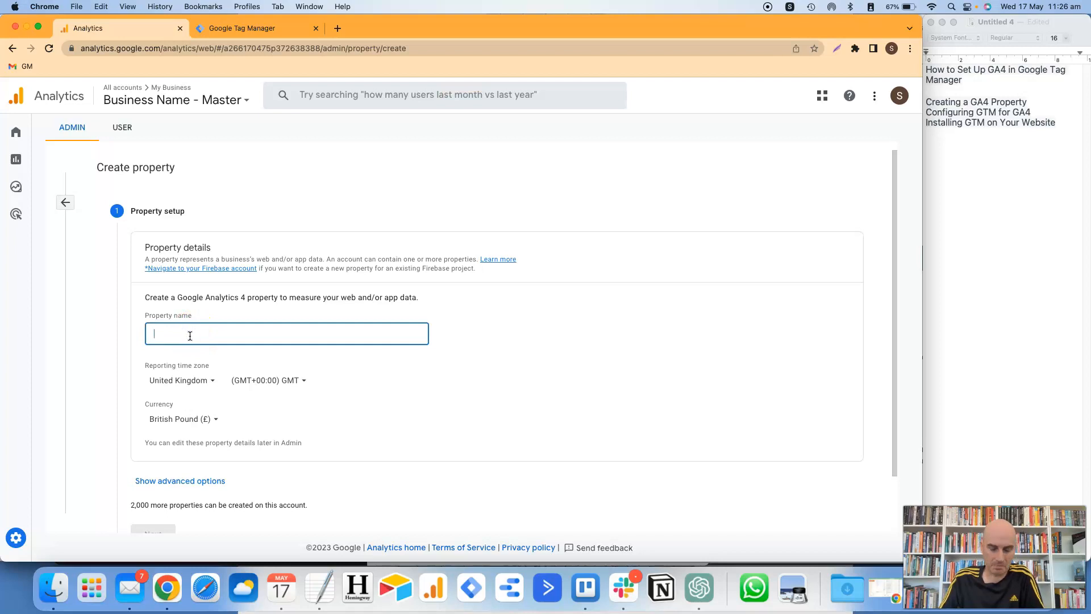
{"action": "type", "text": "Demo"}
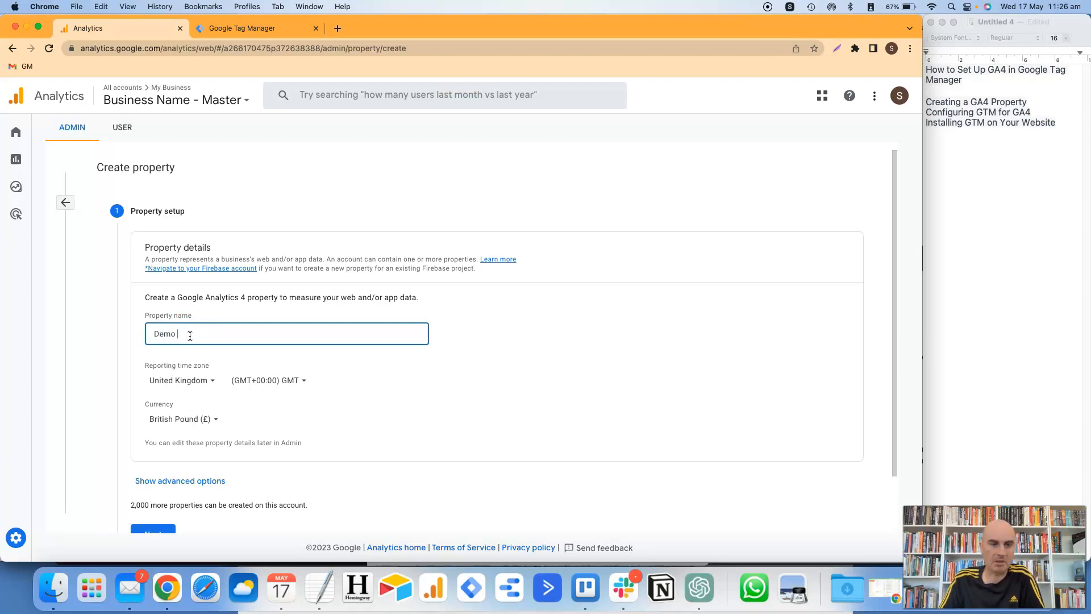
{"action": "left_click", "coordinate": [179, 335]}
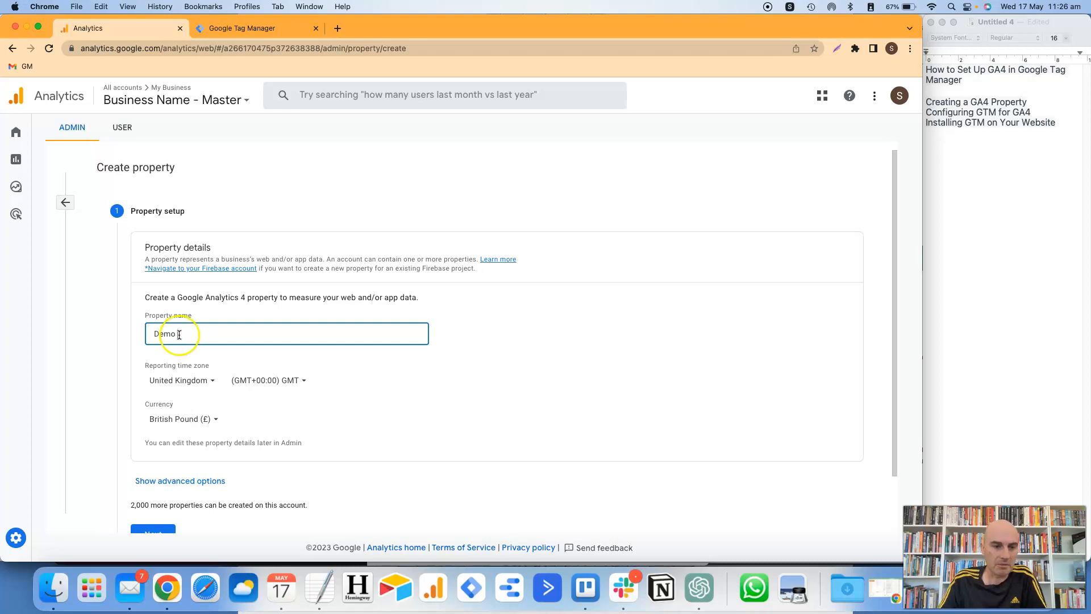
Set the property's reporting time zone country to Australia and its currency to Australian Dollar ($), and continue to the business details
{"action": "left_click", "coordinate": [190, 380]}
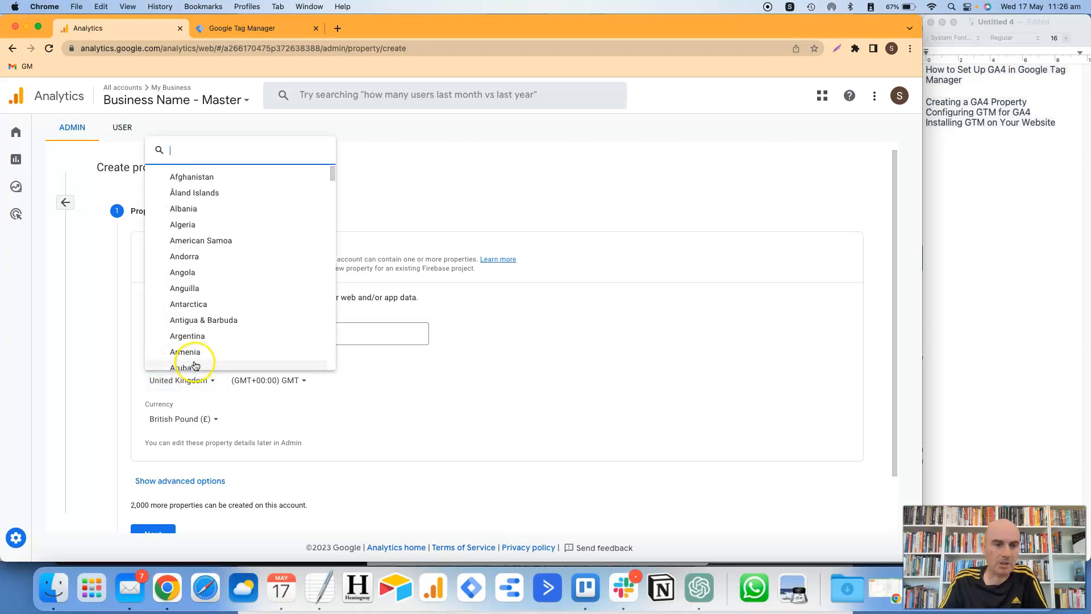
{"action": "scroll", "coordinate": [212, 315], "scroll_direction": "down", "scroll_amount": 2}
{"action": "scroll", "coordinate": [212, 314], "scroll_direction": "down", "scroll_amount": 1}
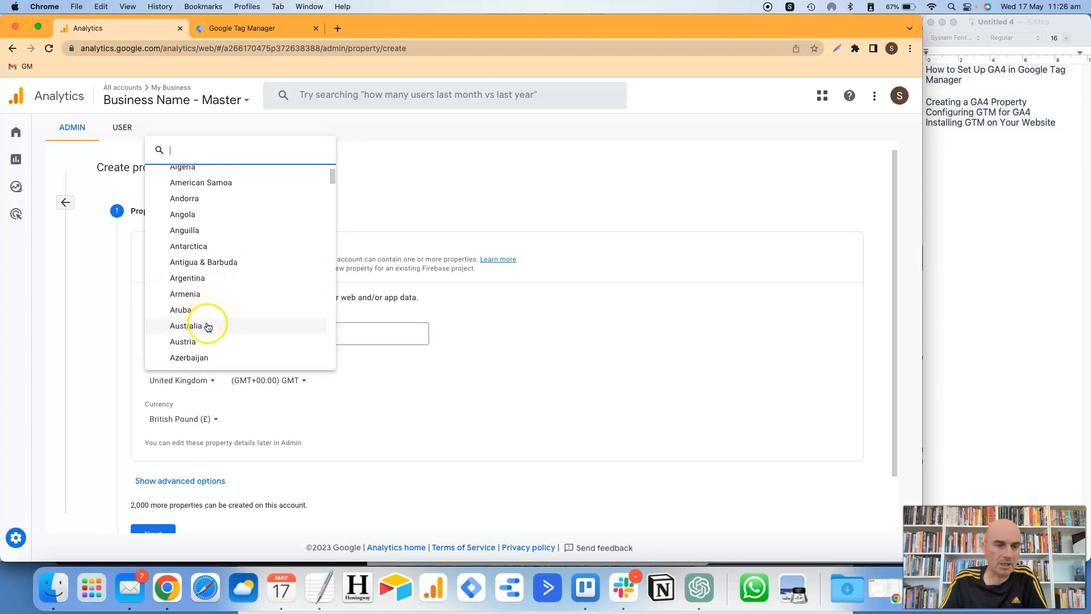
{"action": "left_click", "coordinate": [208, 320]}
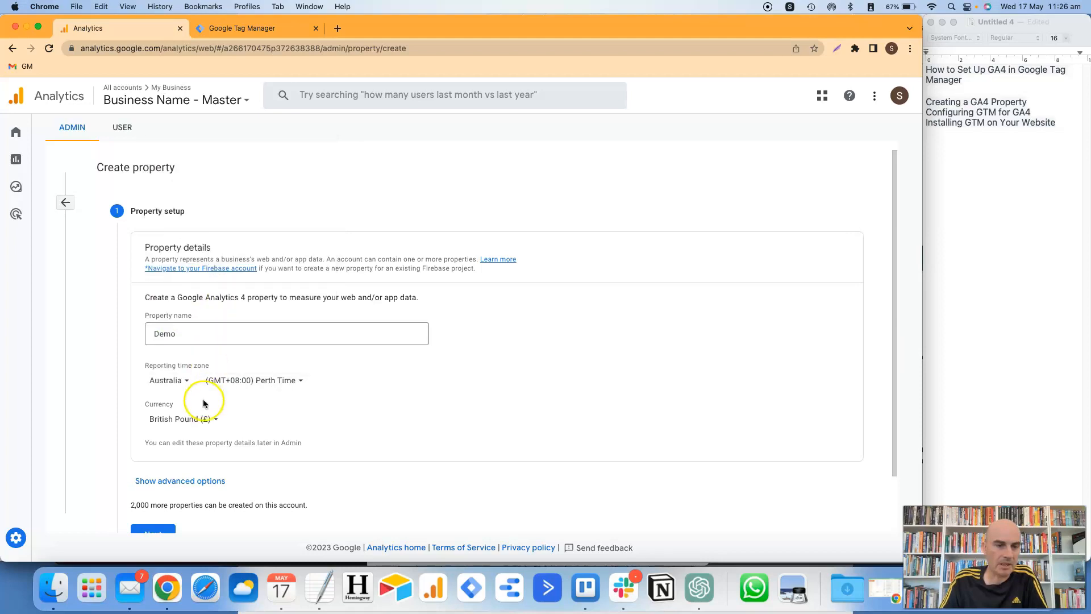
{"action": "left_click", "coordinate": [207, 419]}
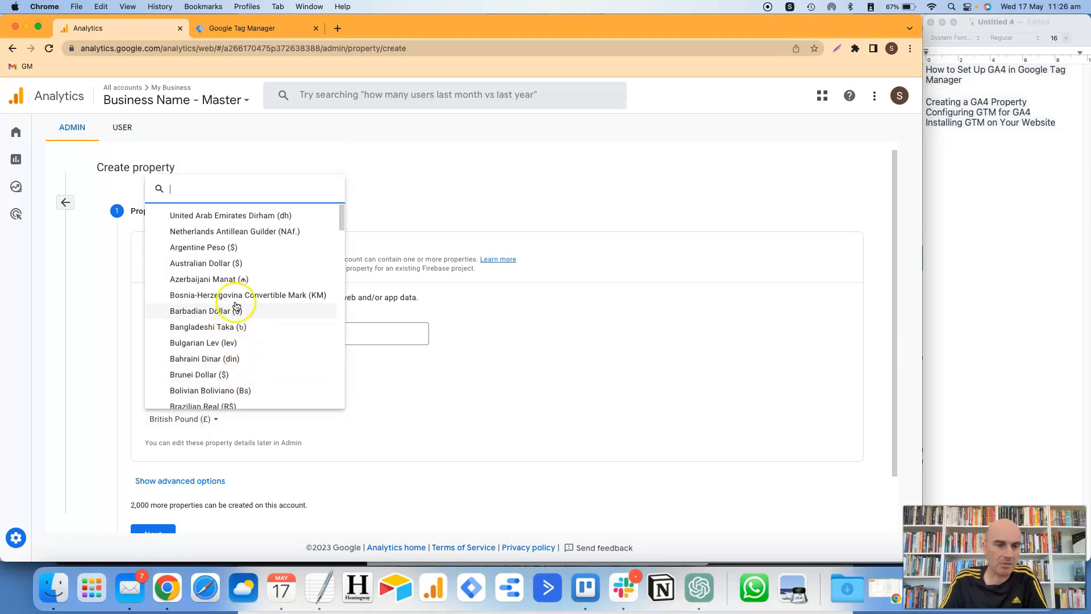
{"action": "left_click", "coordinate": [232, 263]}
{"action": "scroll", "coordinate": [337, 405], "scroll_direction": "down", "scroll_amount": 2}
{"action": "scroll", "coordinate": [336, 404], "scroll_direction": "down", "scroll_amount": 2}
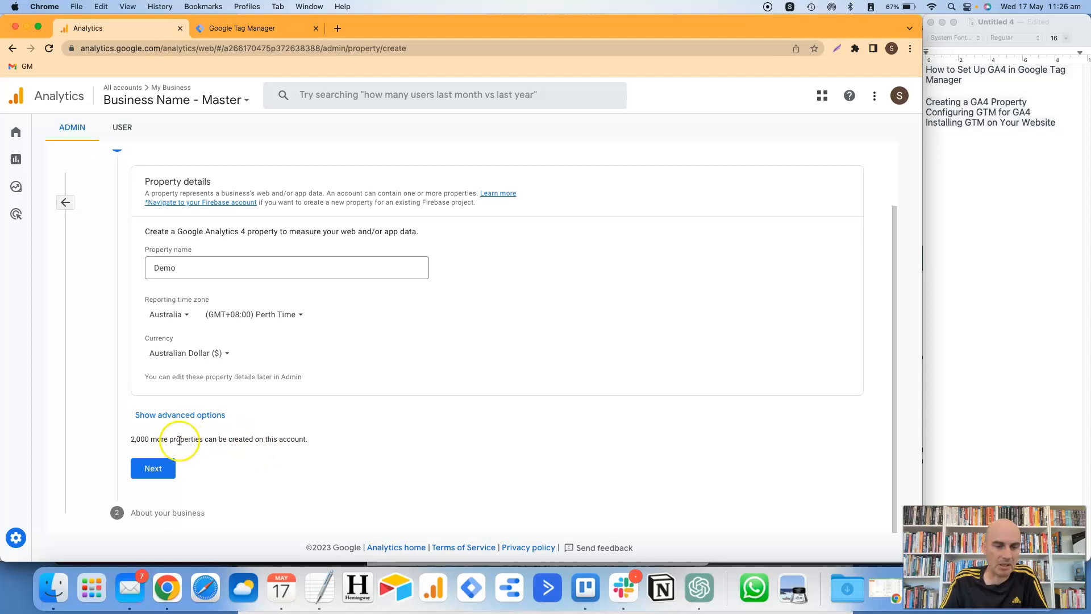
{"action": "left_click", "coordinate": [162, 468]}
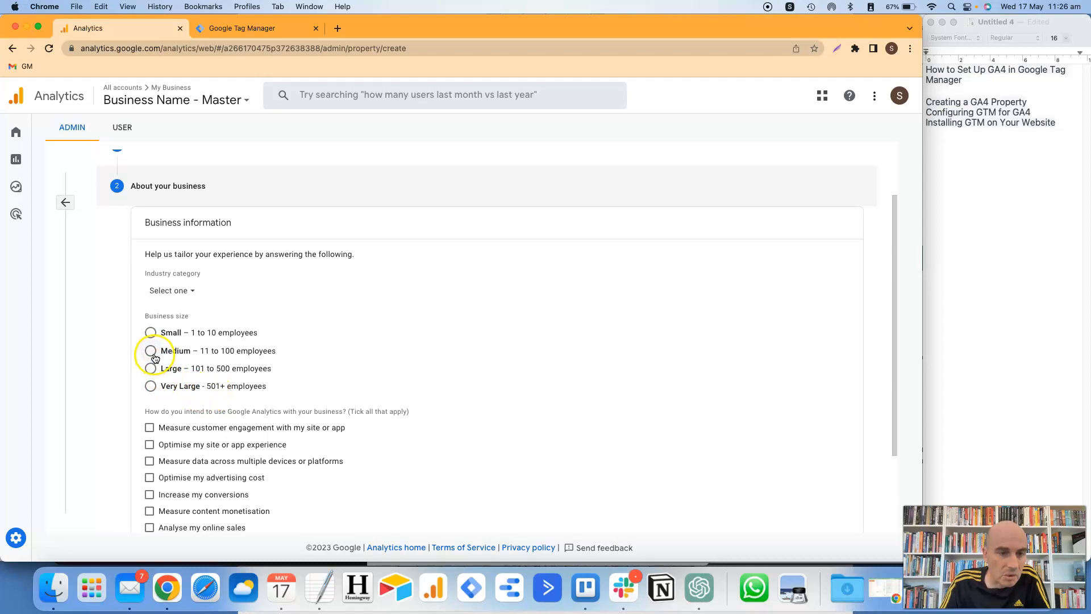
Set the industry category to Internet & Telecom and the business size to Small – 1 to 10 employees
{"action": "left_click", "coordinate": [188, 291]}
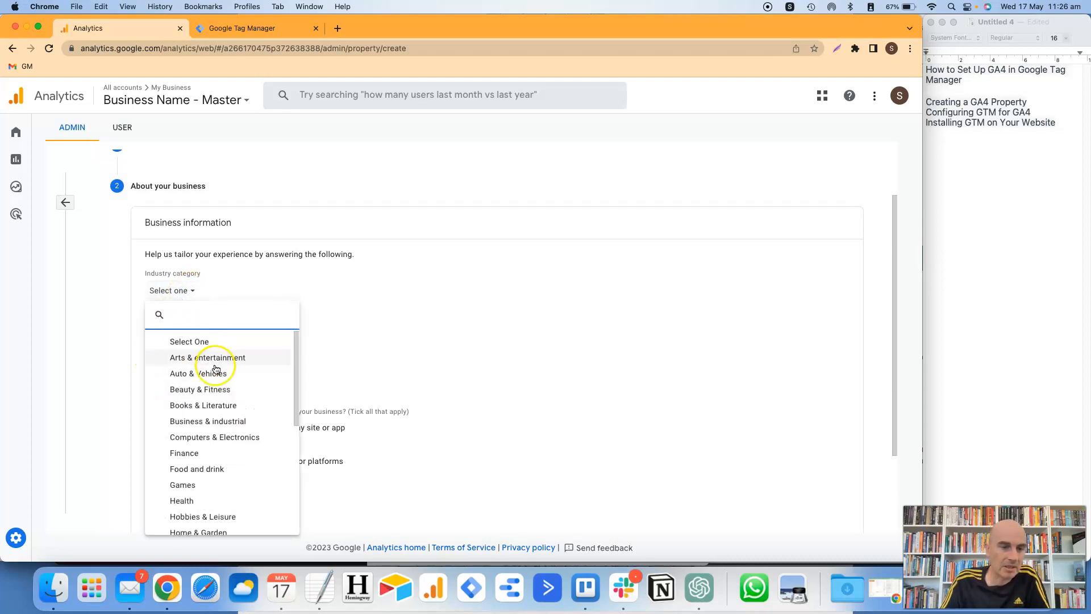
{"action": "scroll", "coordinate": [204, 480], "scroll_direction": "down", "scroll_amount": 2}
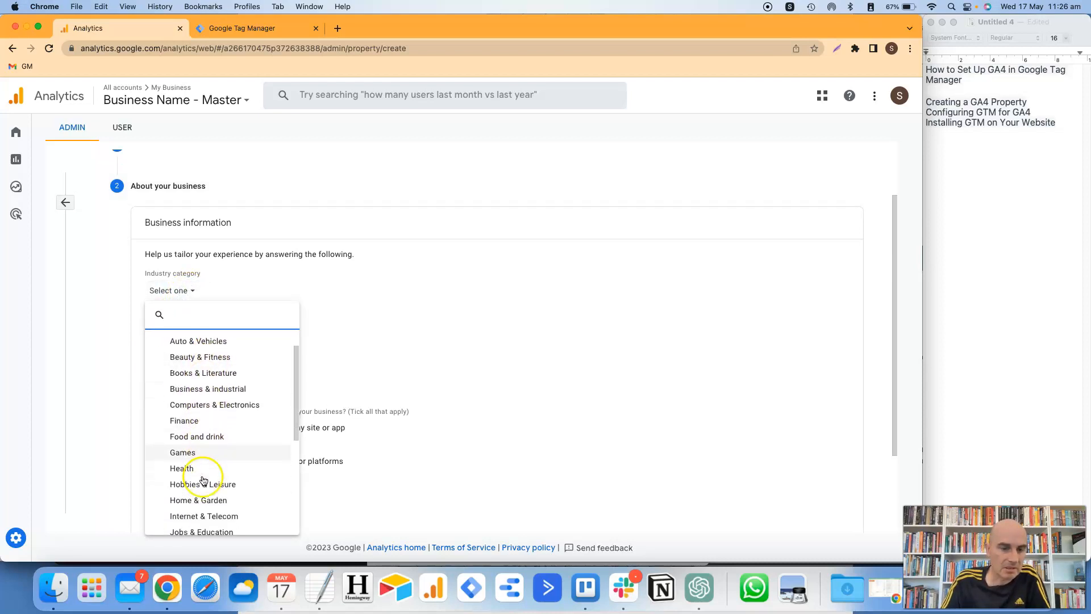
{"action": "scroll", "coordinate": [203, 480], "scroll_direction": "down", "scroll_amount": 1}
{"action": "left_click", "coordinate": [202, 491]}
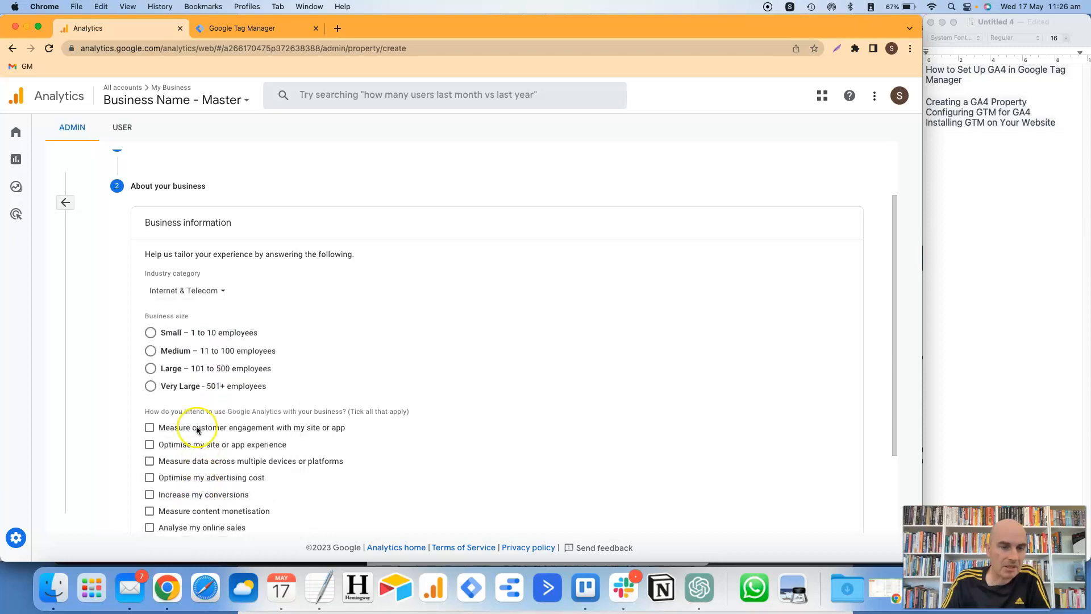
{"action": "left_click", "coordinate": [150, 332]}
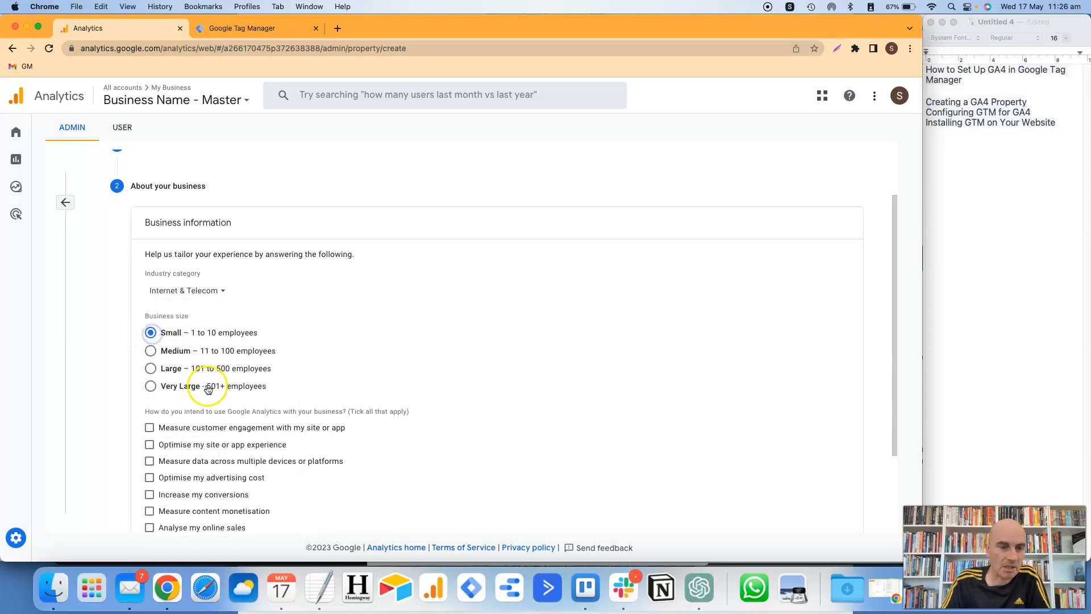
Choose 'Optimise my site or app experience' as the intended use and create the property
{"action": "scroll", "coordinate": [209, 388], "scroll_direction": "down", "scroll_amount": 3}
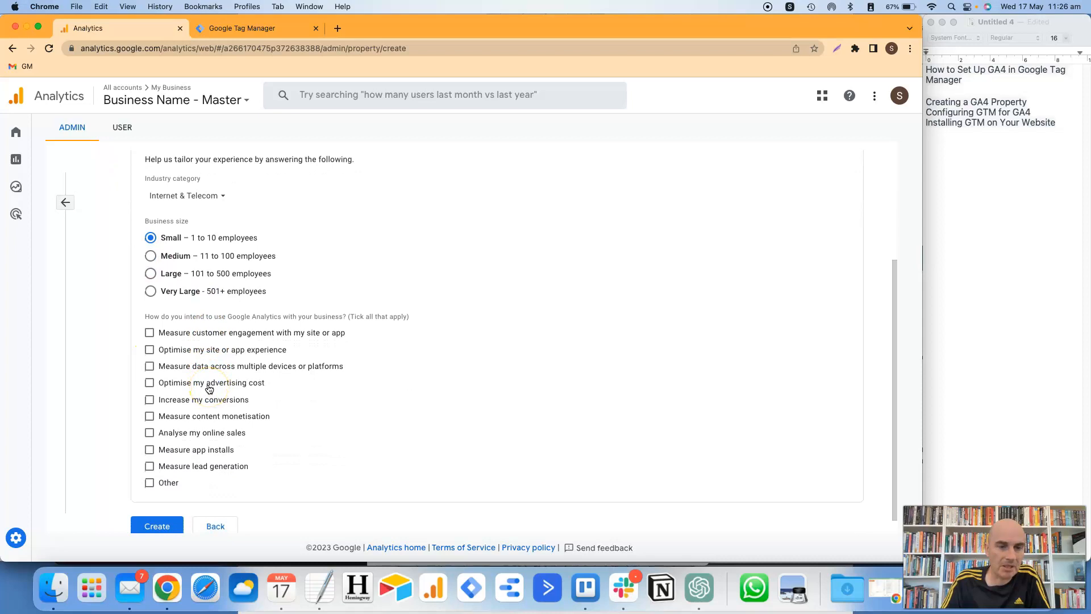
{"action": "scroll", "coordinate": [210, 389], "scroll_direction": "down", "scroll_amount": 1}
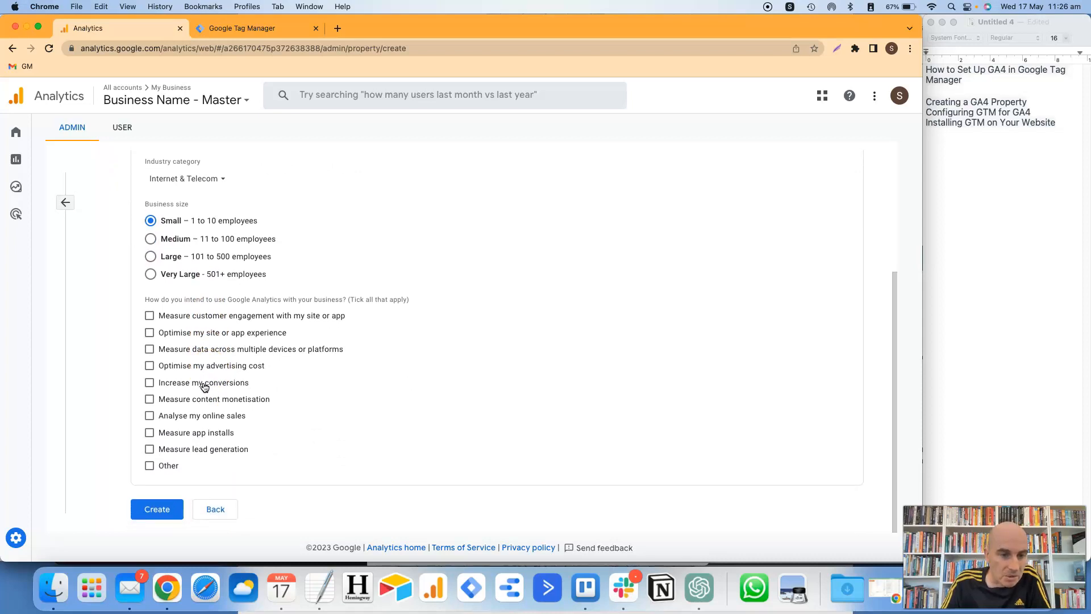
{"action": "left_click", "coordinate": [149, 332]}
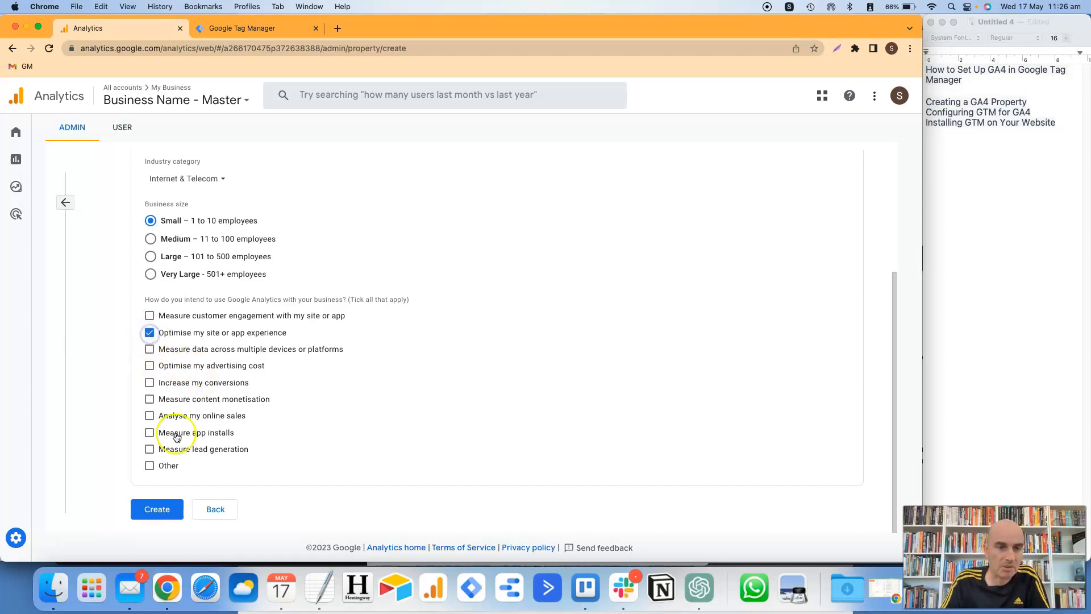
{"action": "left_click", "coordinate": [162, 509]}
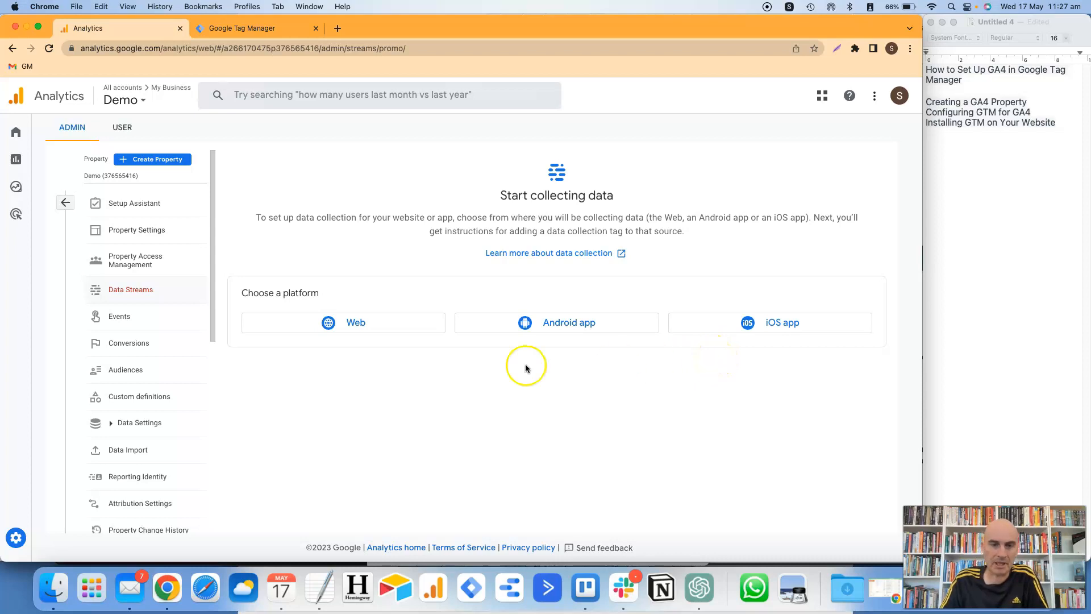
Set up a Web data stream with the site's own www address as the URL and Demo as the stream name
{"action": "left_click", "coordinate": [364, 334]}
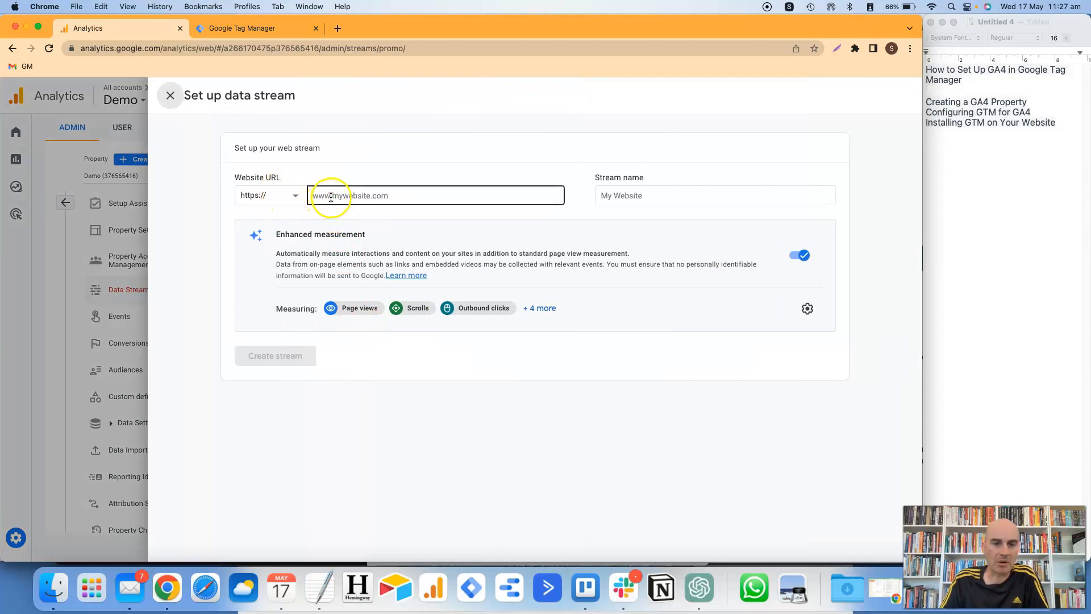
{"action": "left_click", "coordinate": [334, 197]}
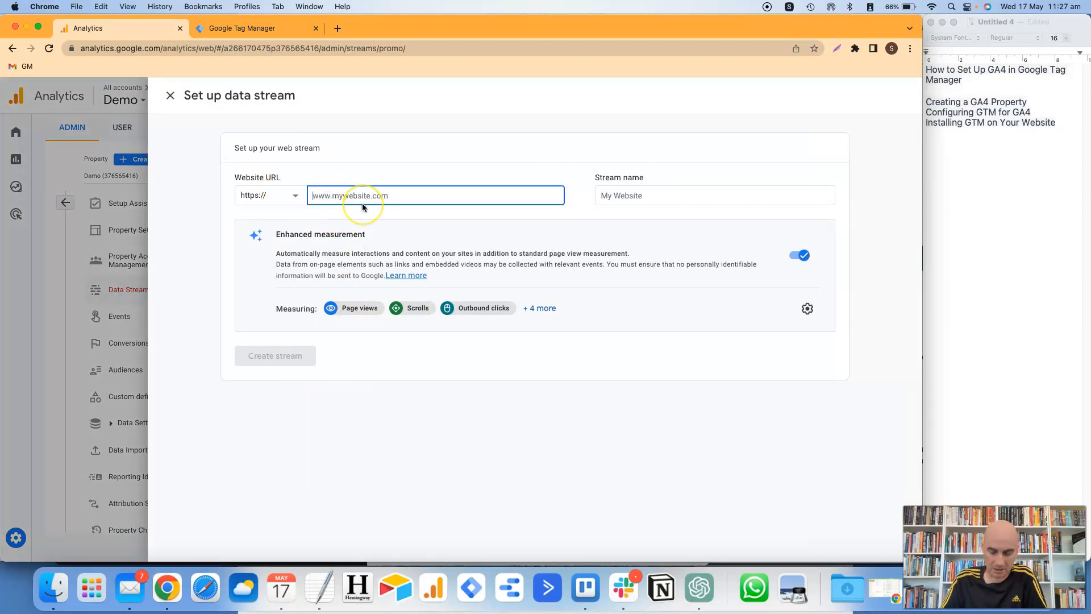
{"action": "type", "text": "www.scottdudley.com"}
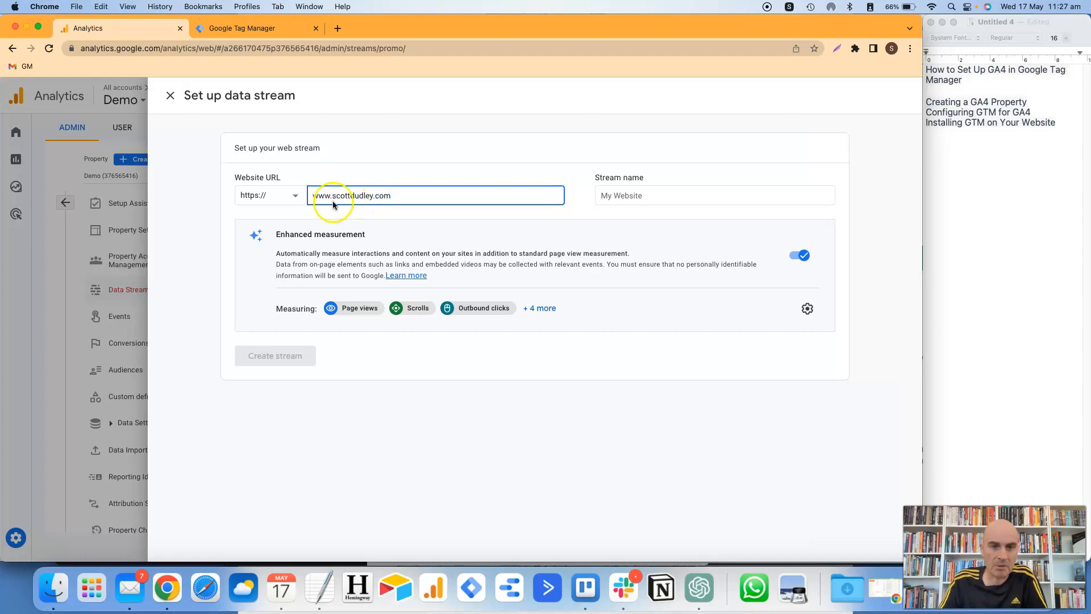
{"action": "left_click", "coordinate": [604, 197]}
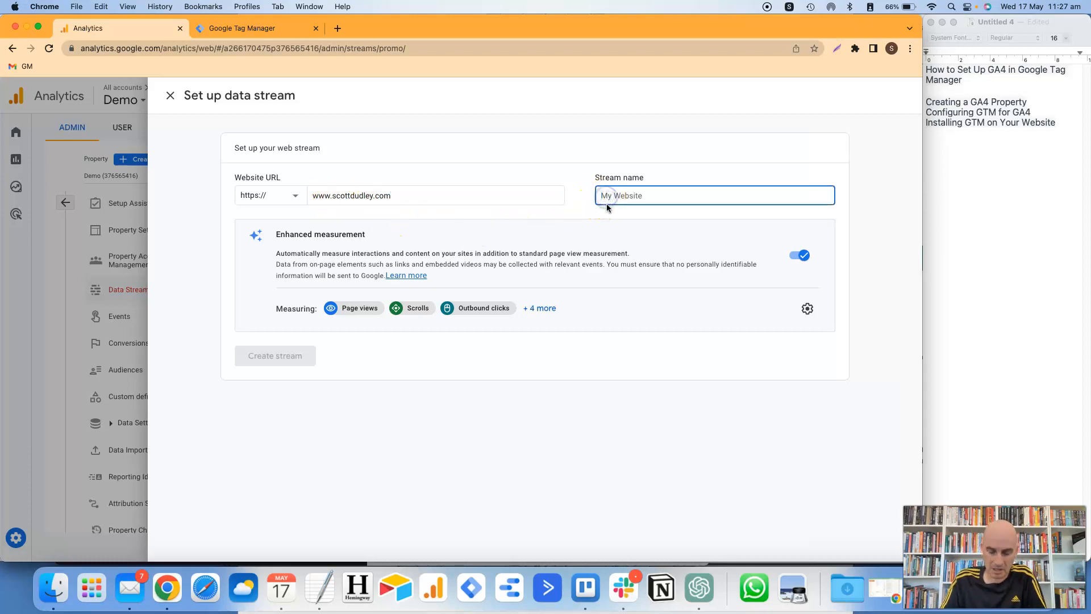
{"action": "type", "text": "Sco"}
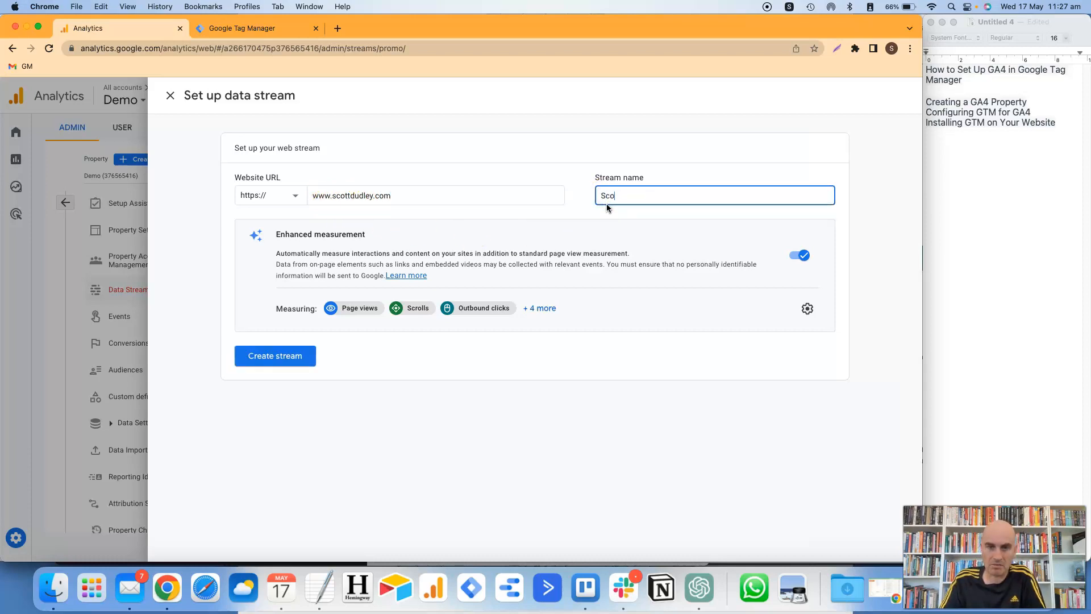
{"action": "key", "text": "BackSpace"}
{"action": "key", "text": "BackSpace"}
{"action": "type", "text": "Demo"}
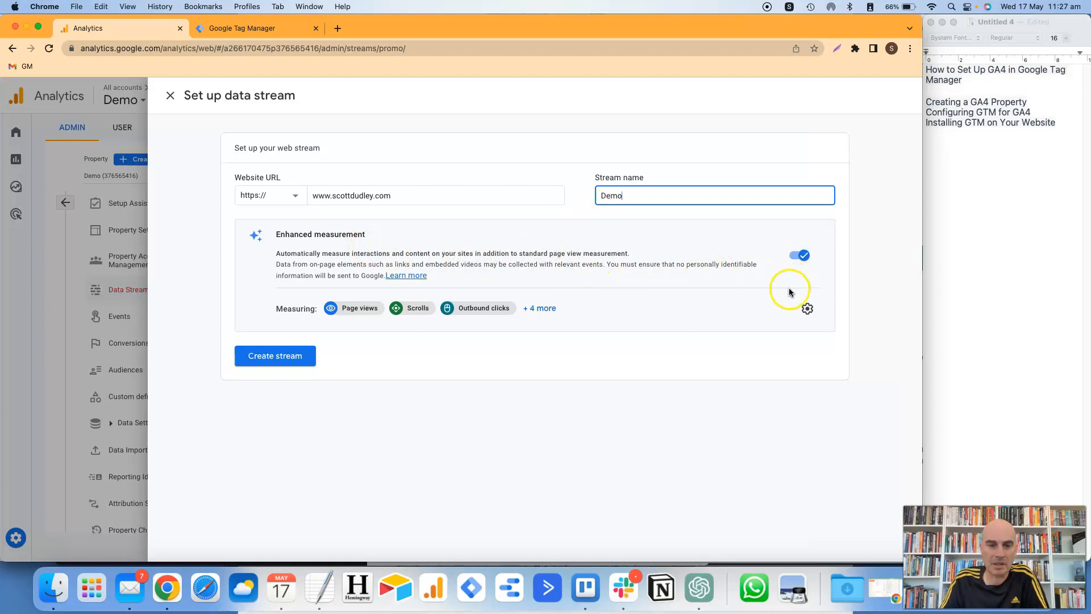
Examine the stream's enhanced measurement events and settings, switching Form interactions off and back on, and leave without saving
{"action": "left_click", "coordinate": [542, 310]}
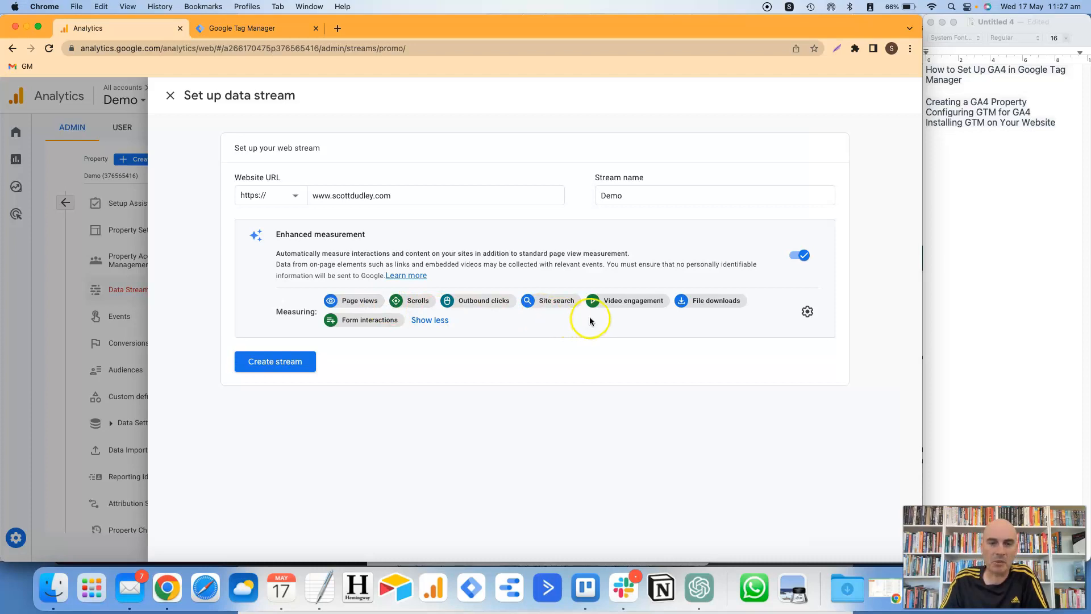
{"action": "left_click", "coordinate": [806, 313]}
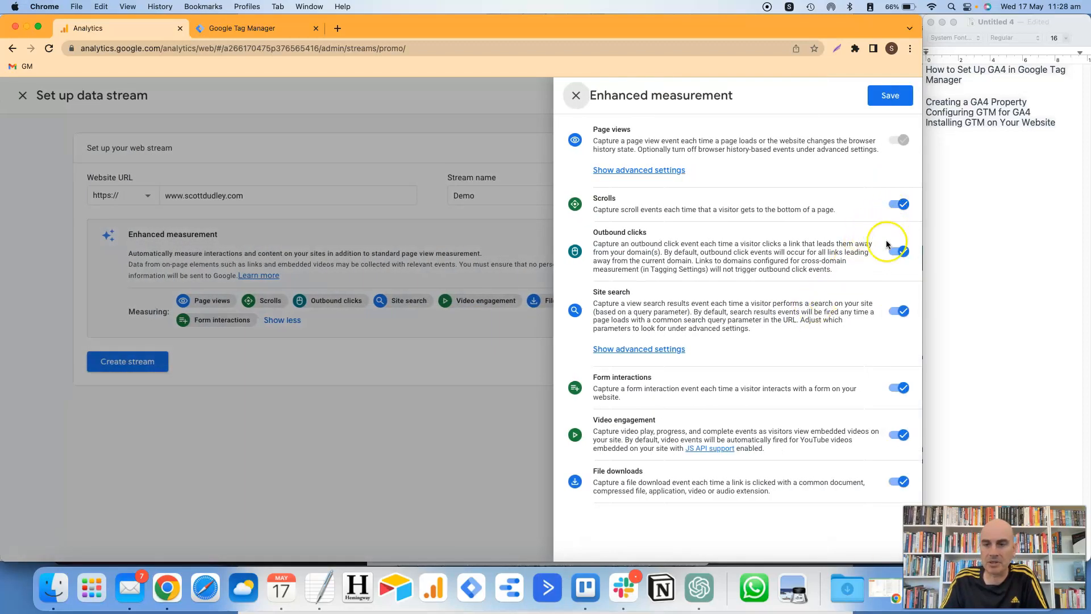
{"action": "left_click", "coordinate": [890, 388]}
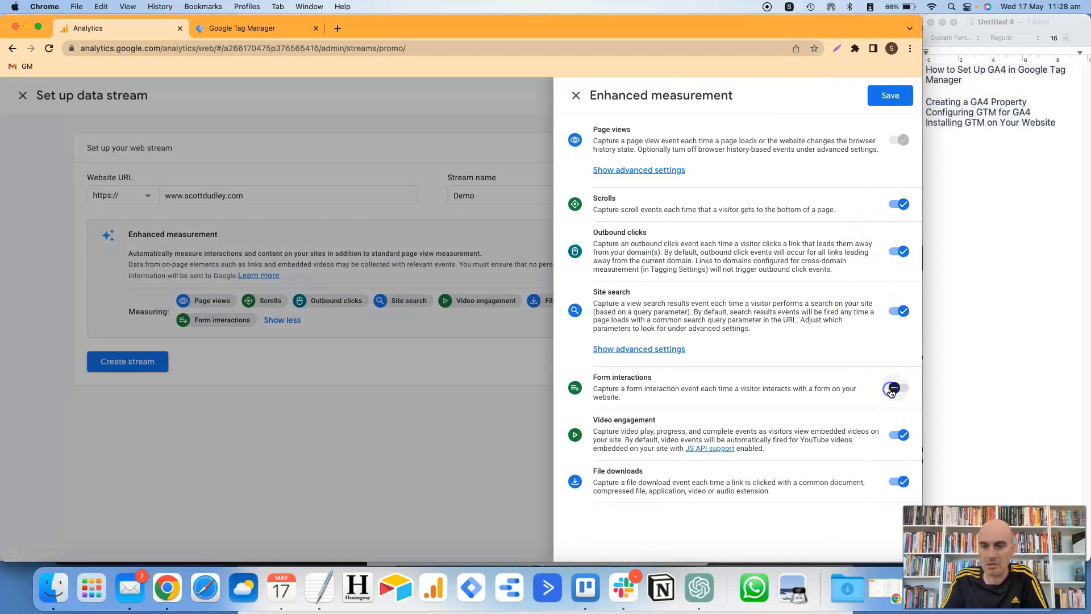
{"action": "left_click", "coordinate": [891, 389]}
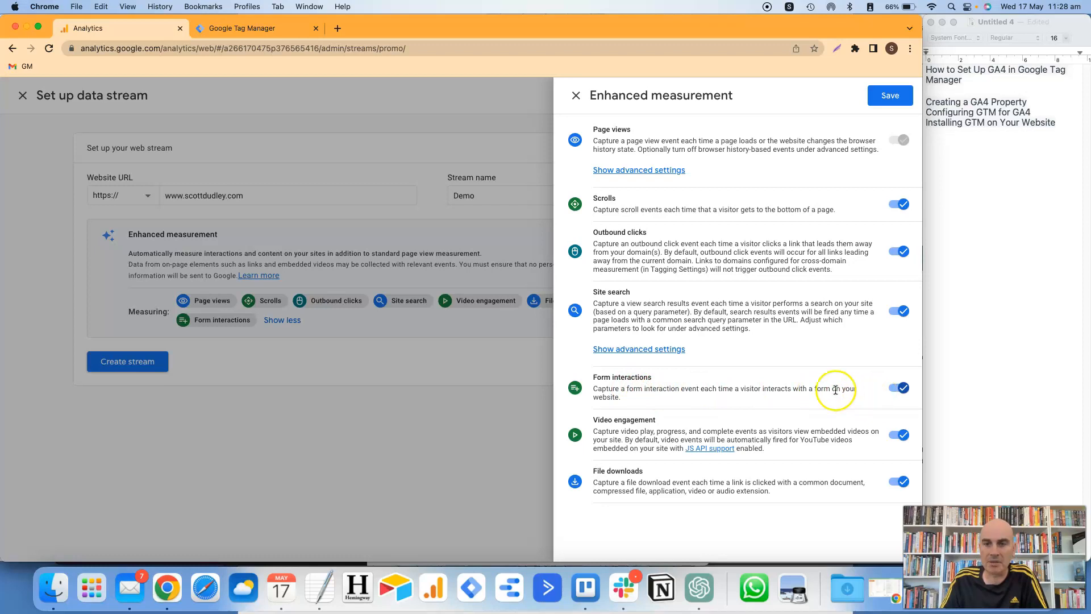
{"action": "left_click", "coordinate": [500, 442]}
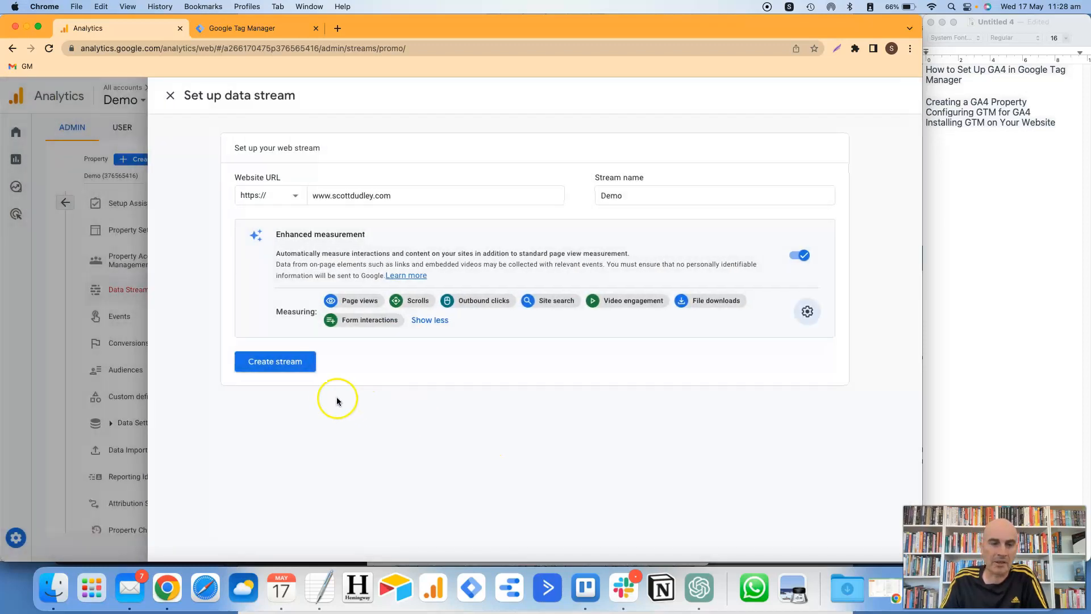
Create the web data stream and copy its measurement ID from the stream details
{"action": "left_click", "coordinate": [286, 368]}
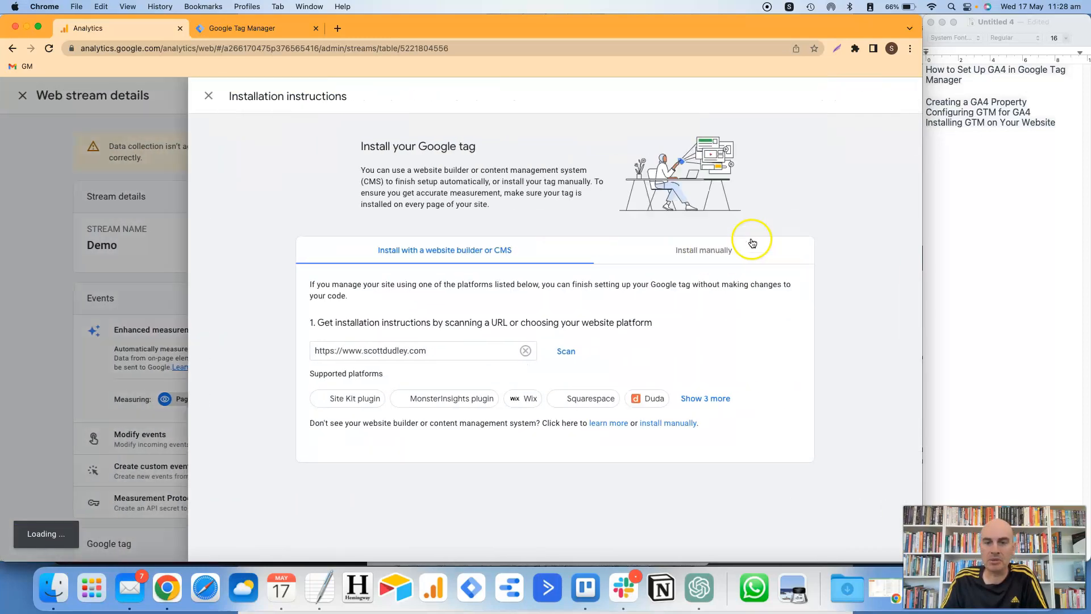
{"action": "left_click", "coordinate": [211, 100]}
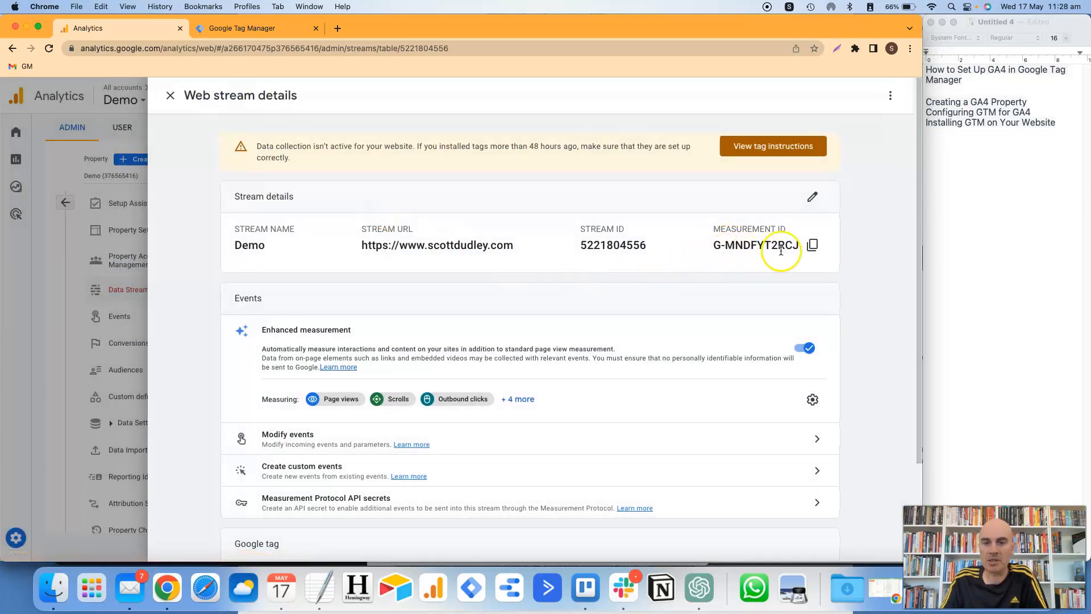
{"action": "left_click_drag", "start_coordinate": [716, 245], "coordinate": [798, 245]}
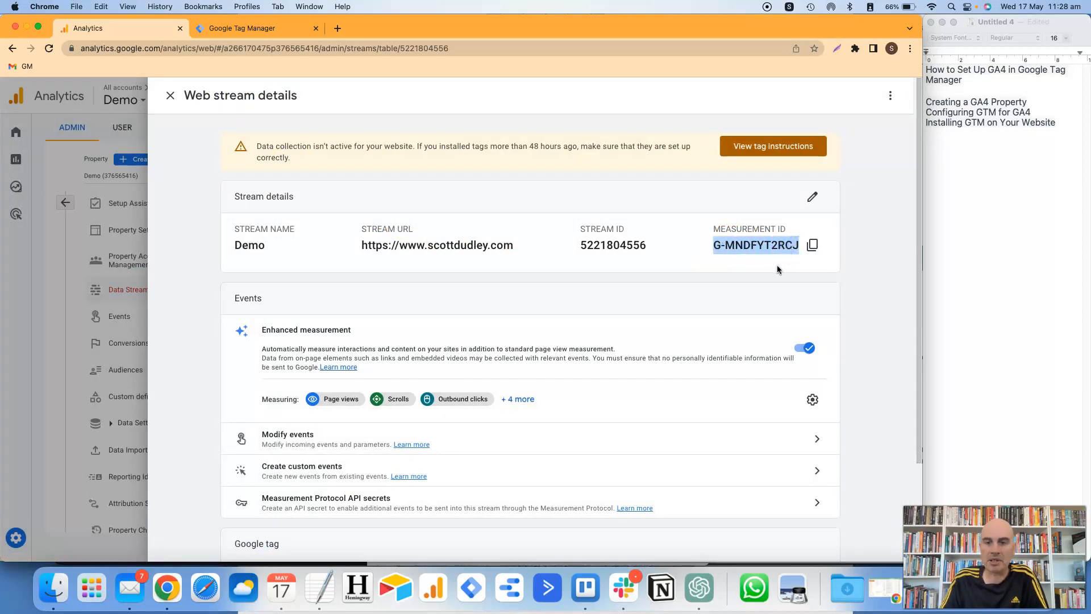
{"action": "left_click", "coordinate": [813, 248]}
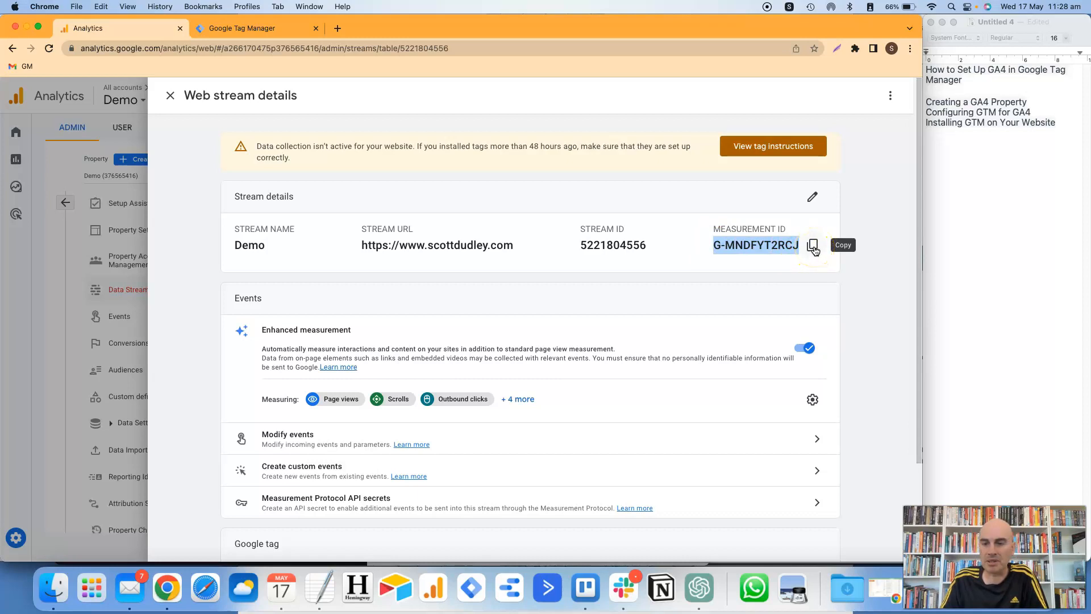
{"action": "left_click", "coordinate": [814, 249]}
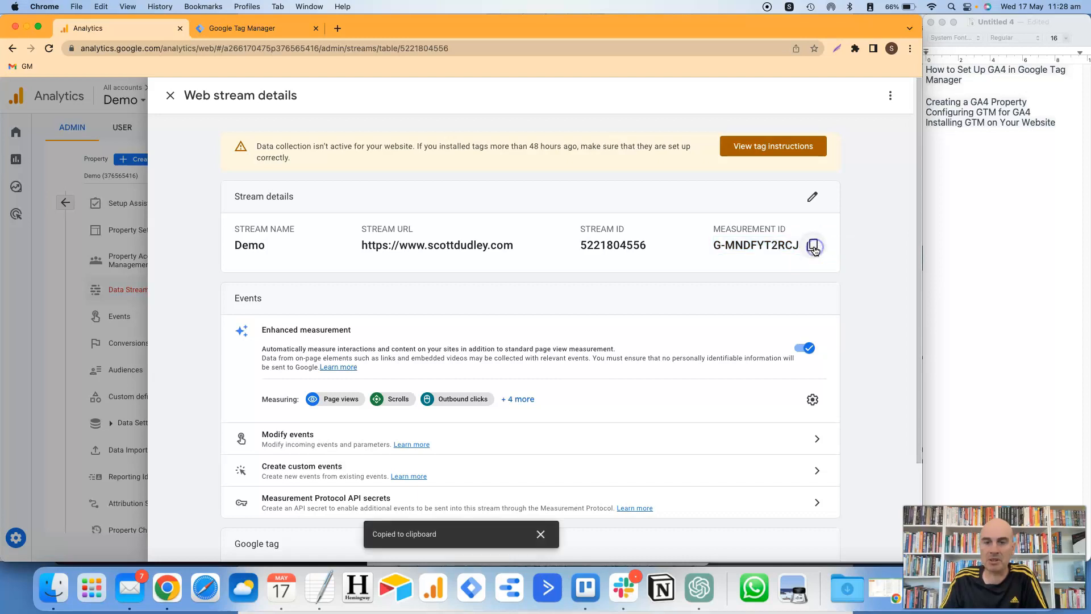
Switch to Google Tag Manager and start a new user-defined variable of type Constant
{"action": "left_click", "coordinate": [602, 191]}
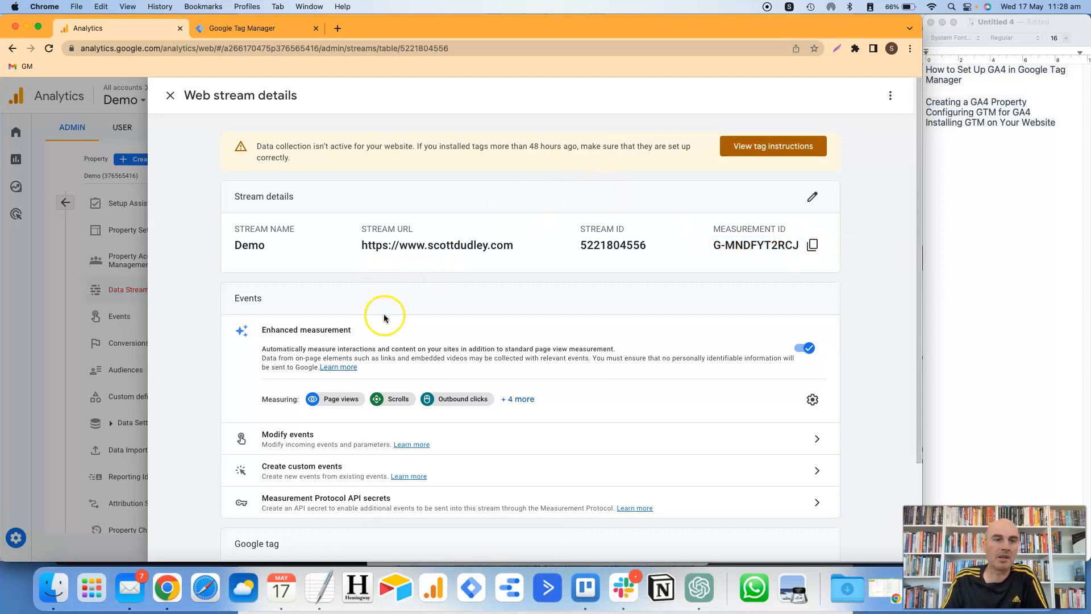
{"action": "left_click", "coordinate": [255, 30]}
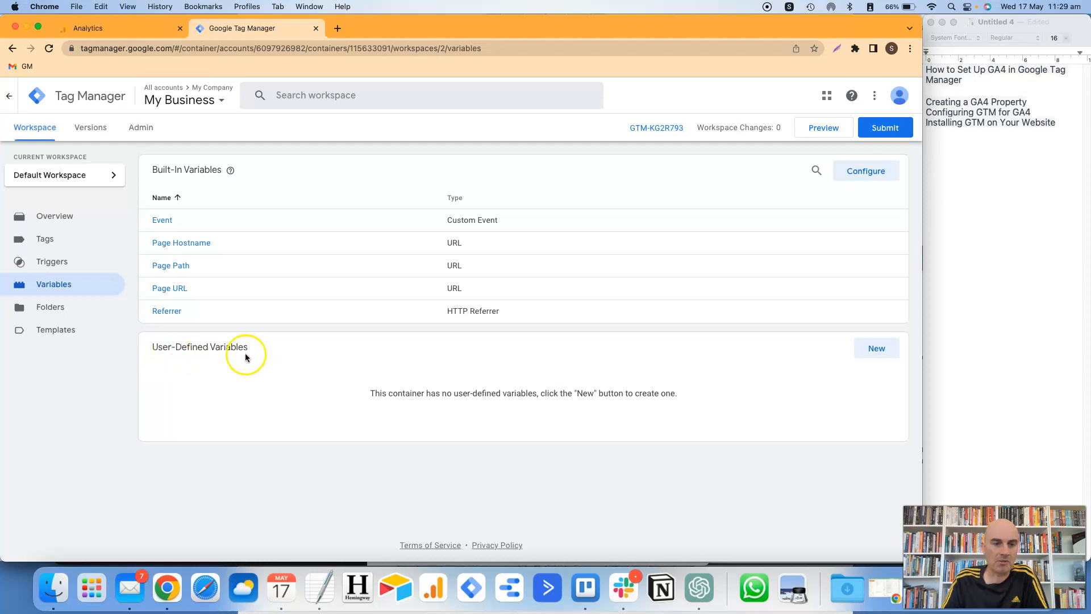
{"action": "left_click", "coordinate": [875, 348]}
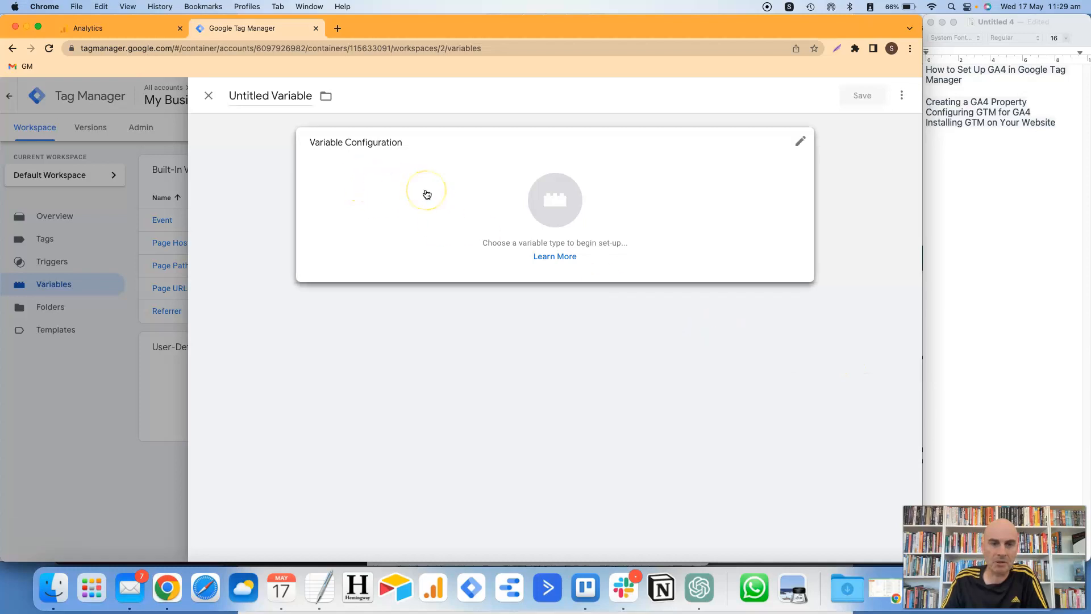
{"action": "left_click", "coordinate": [563, 205]}
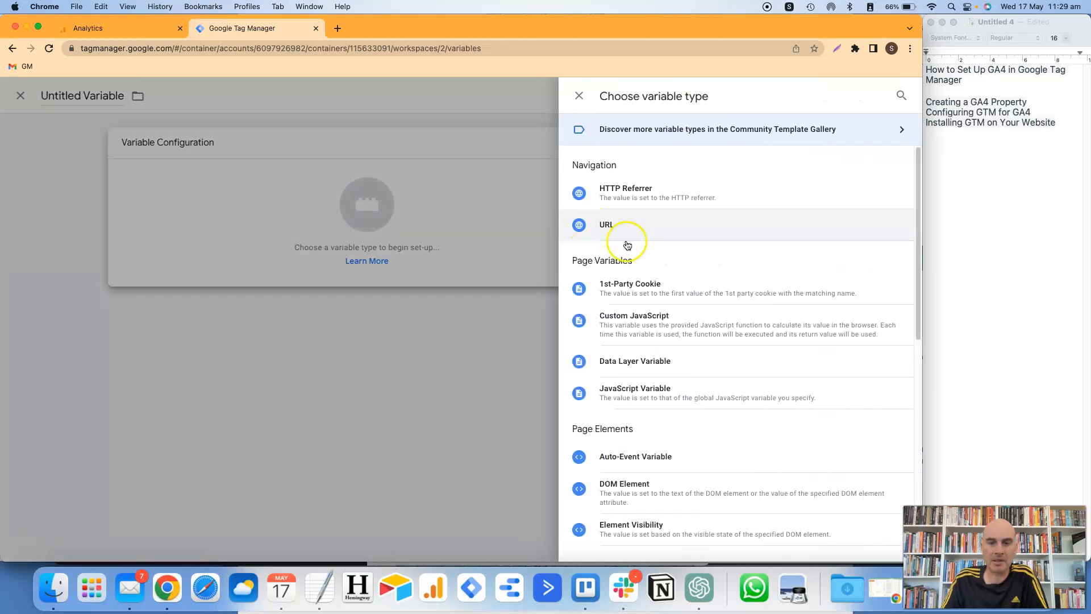
{"action": "scroll", "coordinate": [636, 284], "scroll_direction": "down", "scroll_amount": 5}
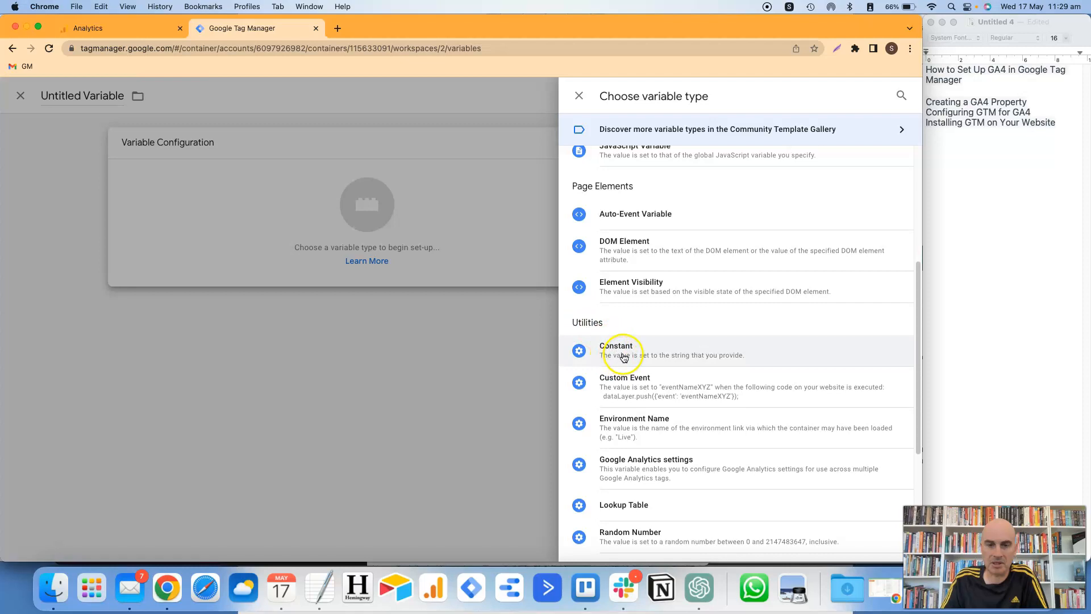
{"action": "left_click", "coordinate": [623, 356]}
Paste the copied GA4 measurement ID as the value of the constant variable
{"action": "left_click", "coordinate": [322, 257]}
{"action": "right_click", "coordinate": [323, 257]}
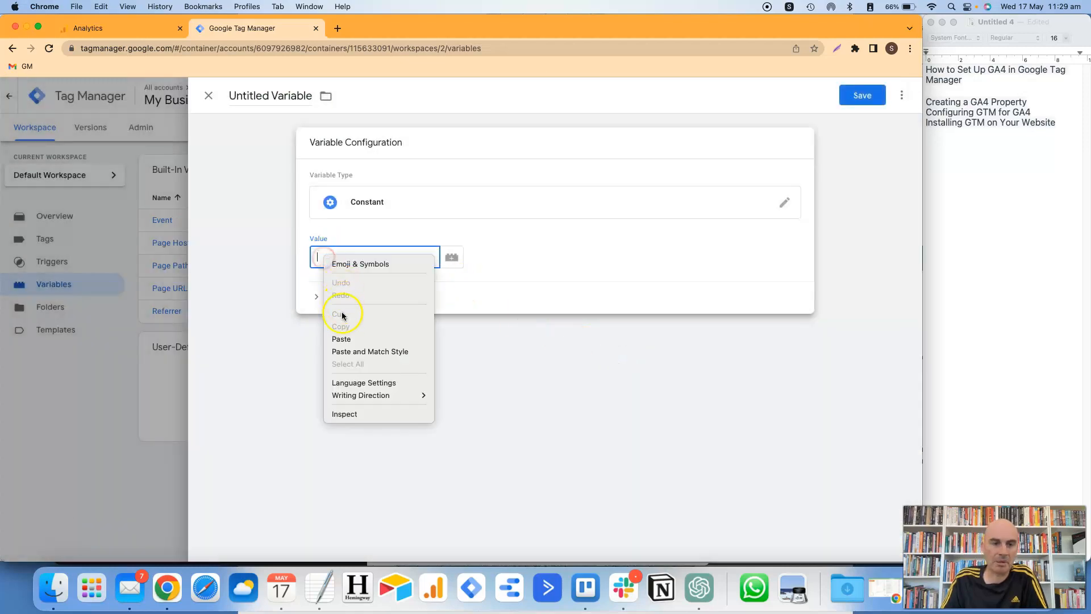
{"action": "left_click", "coordinate": [342, 339]}
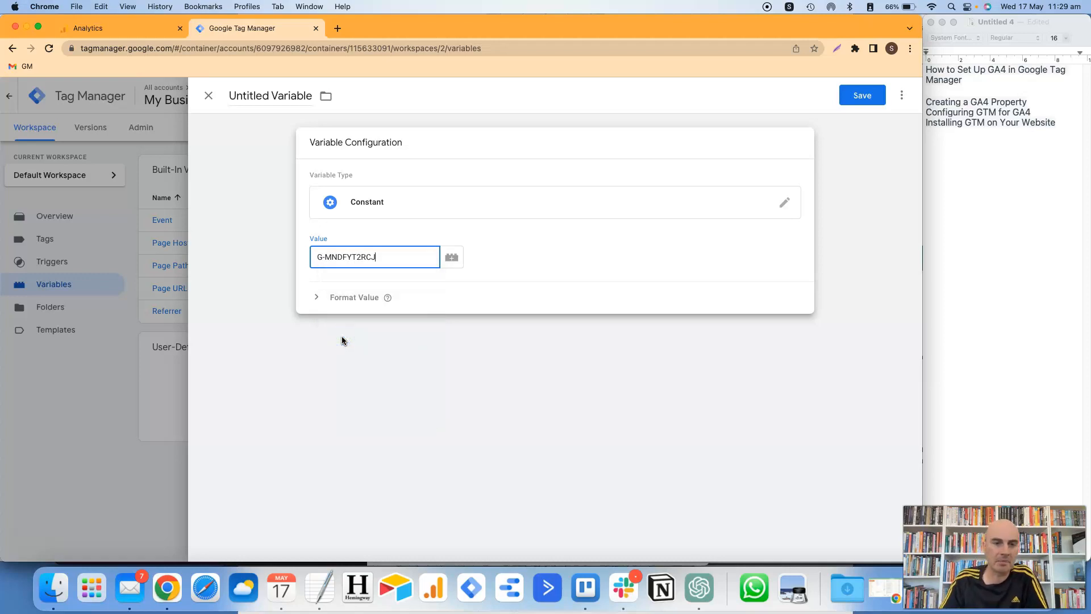
Name the variable GA4 Measurement ID and save it
{"action": "triple_click", "coordinate": [284, 100]}
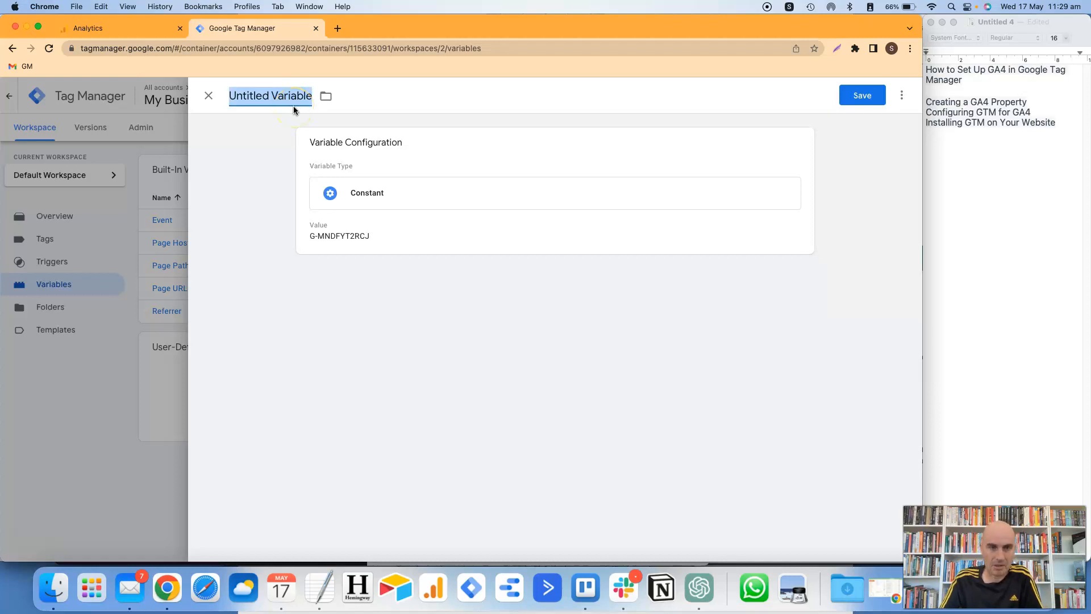
{"action": "type", "text": "GA"}
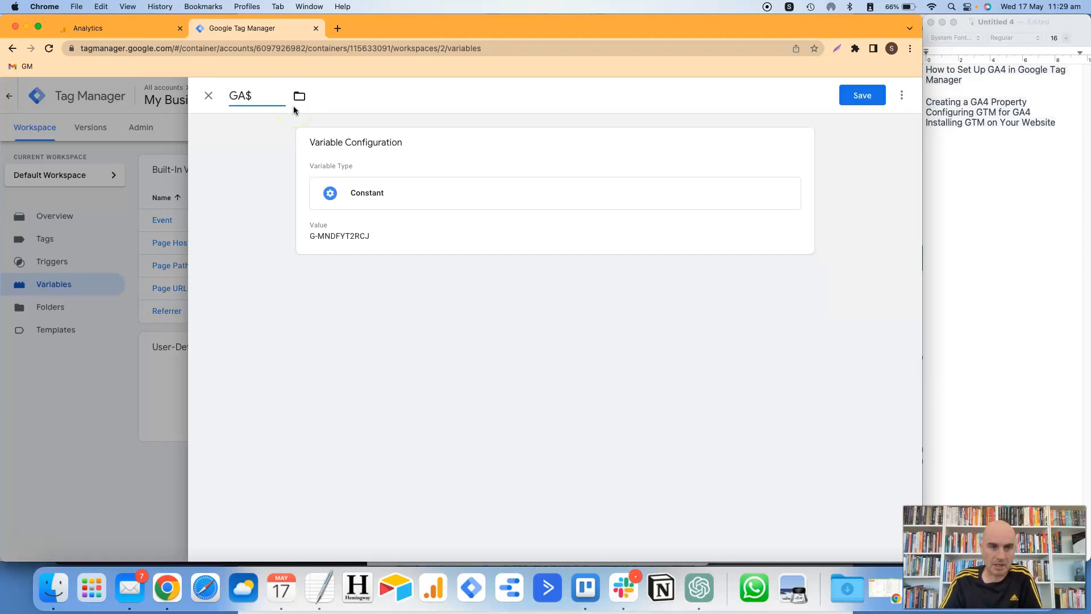
{"action": "type", "text": "4 Measure"}
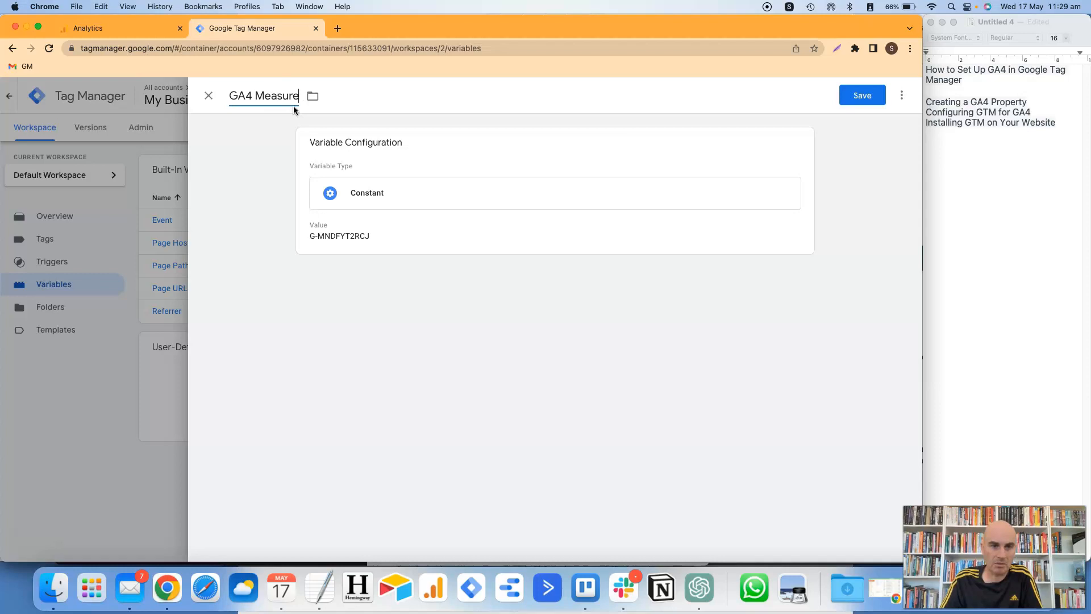
{"action": "type", "text": "ment ID"}
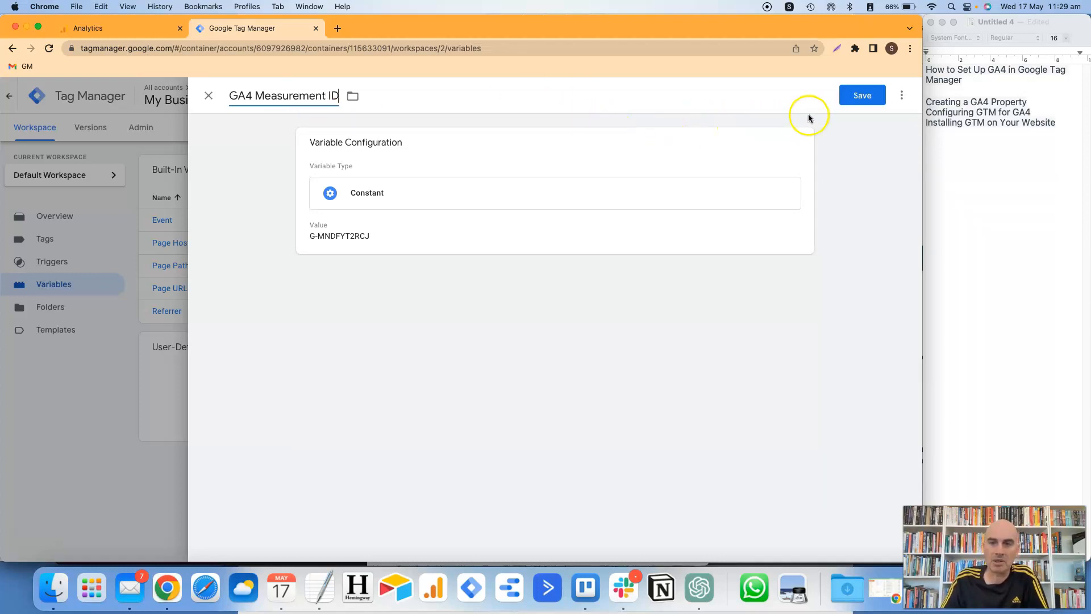
{"action": "left_click", "coordinate": [860, 102]}
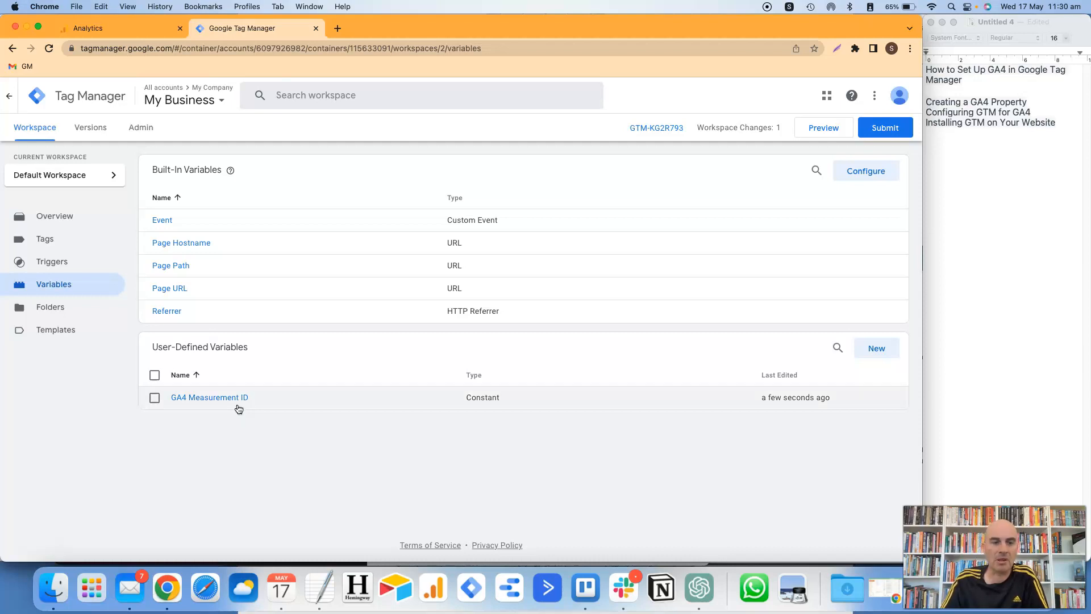
Review the configuration of the saved GA4 Measurement ID variable and return to the variables overview
{"action": "left_click", "coordinate": [230, 400]}
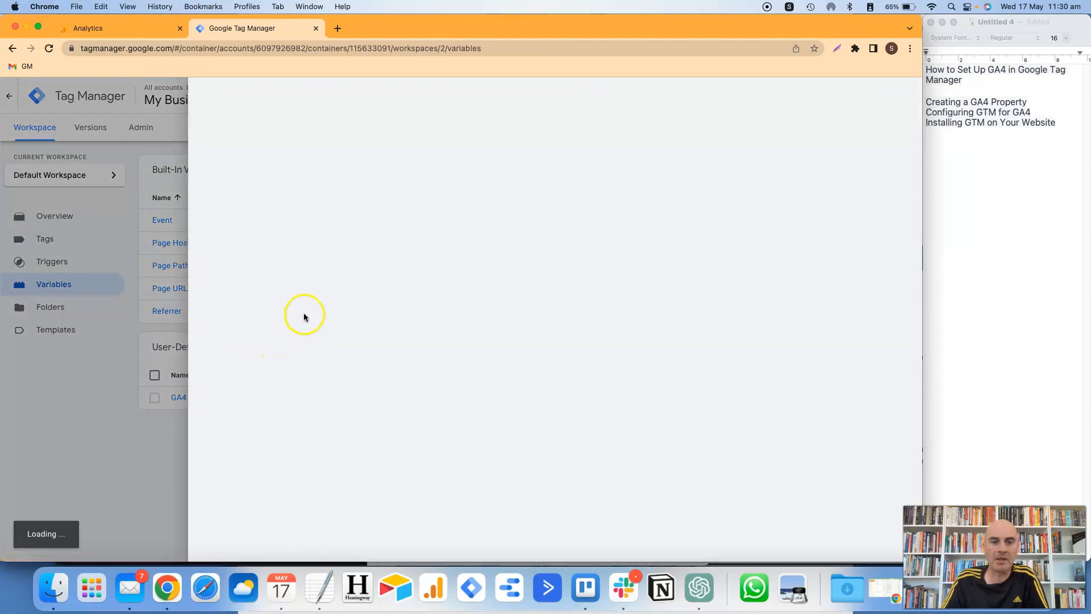
{"action": "left_click", "coordinate": [346, 282]}
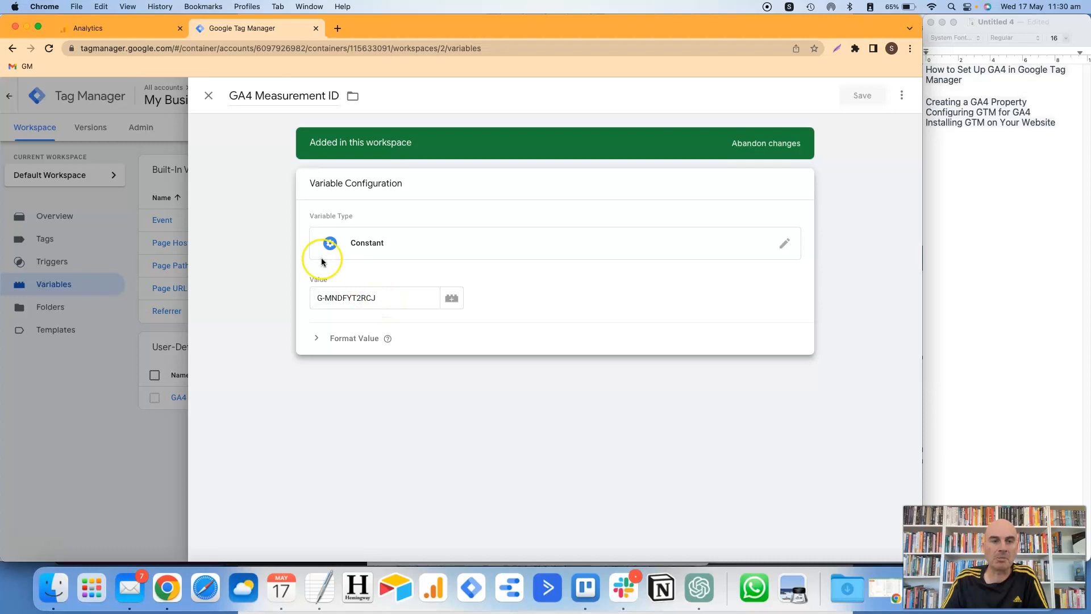
{"action": "left_click", "coordinate": [209, 99]}
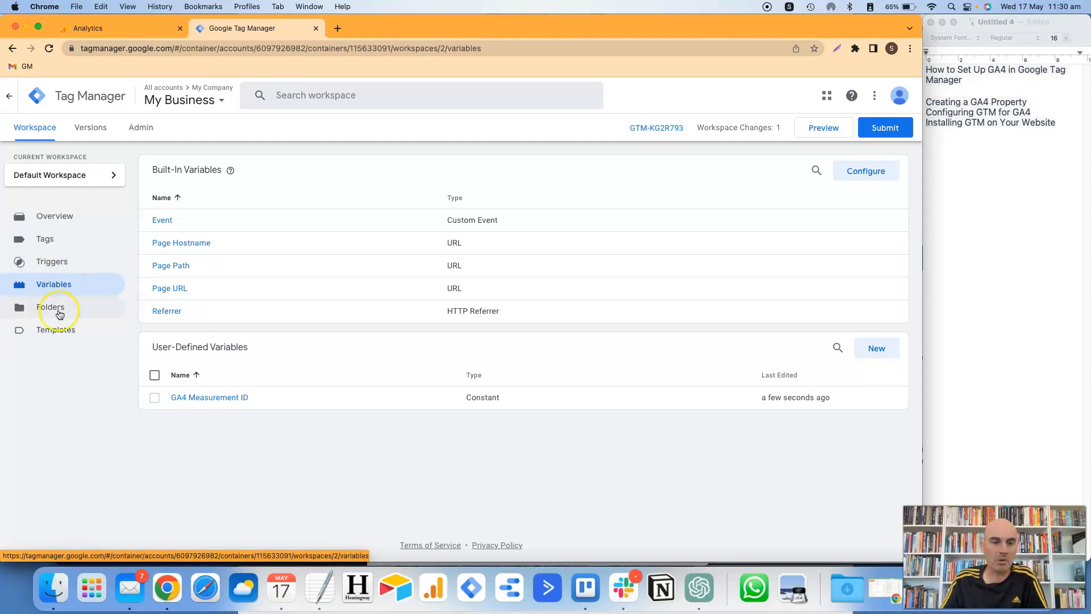
{"action": "left_click", "coordinate": [151, 426]}
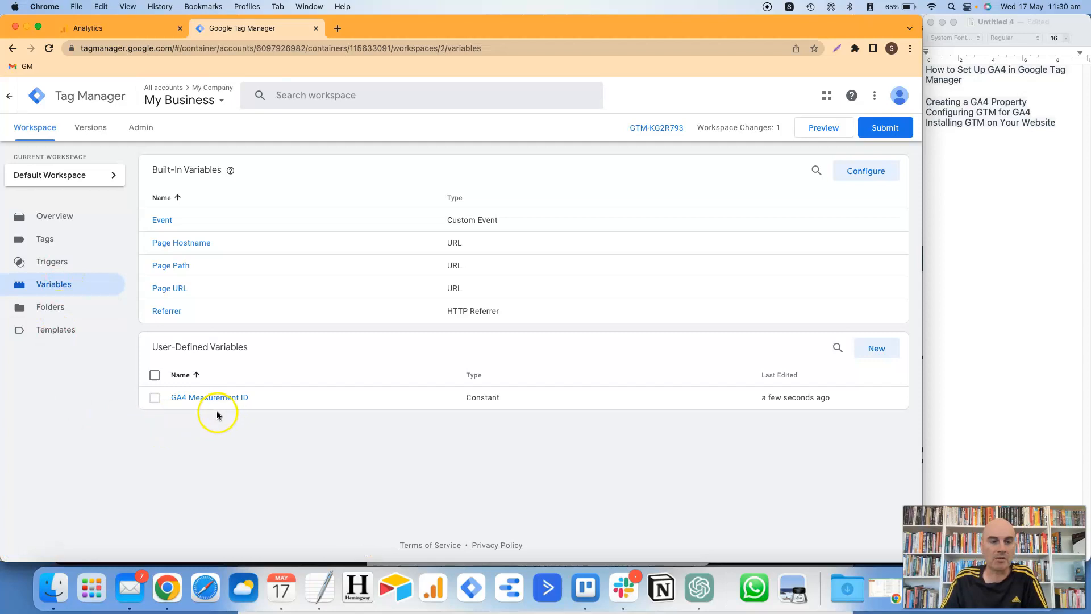
Start a new tag and set its type to Google Analytics: GA4 Configuration
{"action": "left_click", "coordinate": [53, 245]}
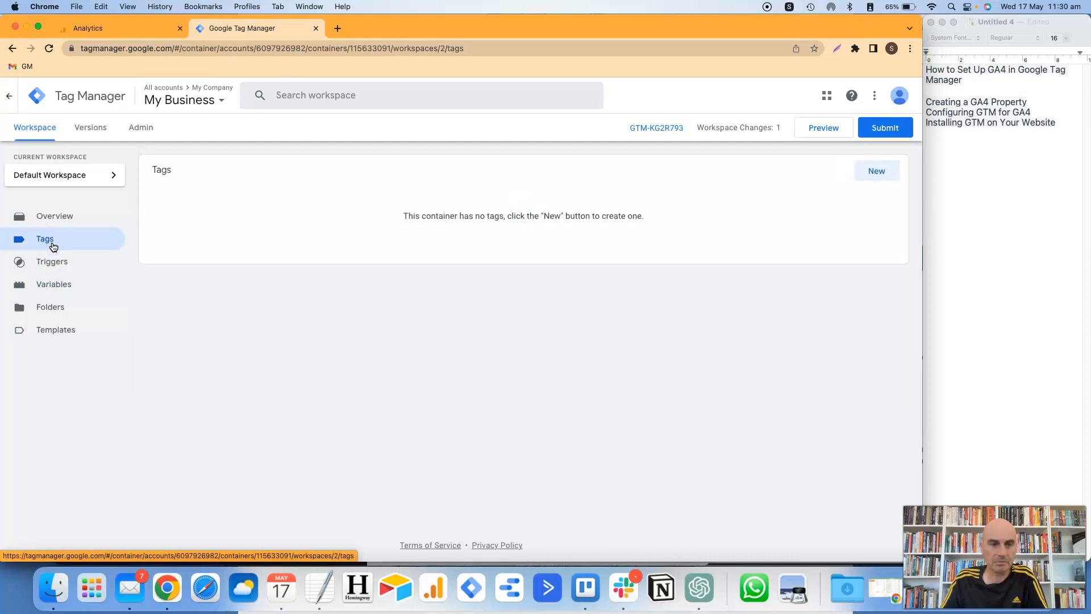
{"action": "left_click", "coordinate": [874, 179]}
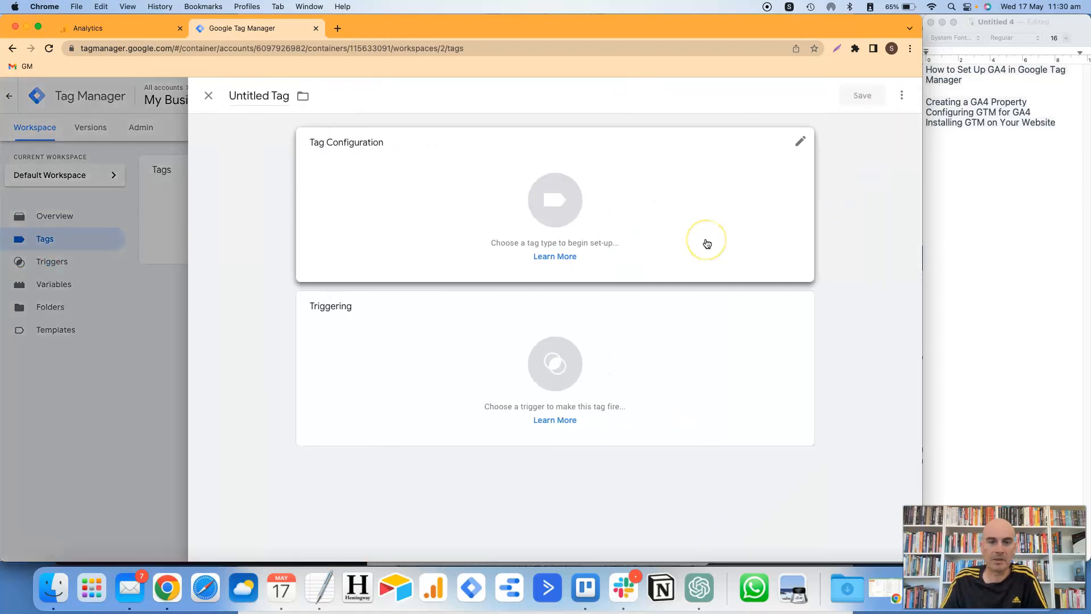
{"action": "left_click", "coordinate": [559, 212]}
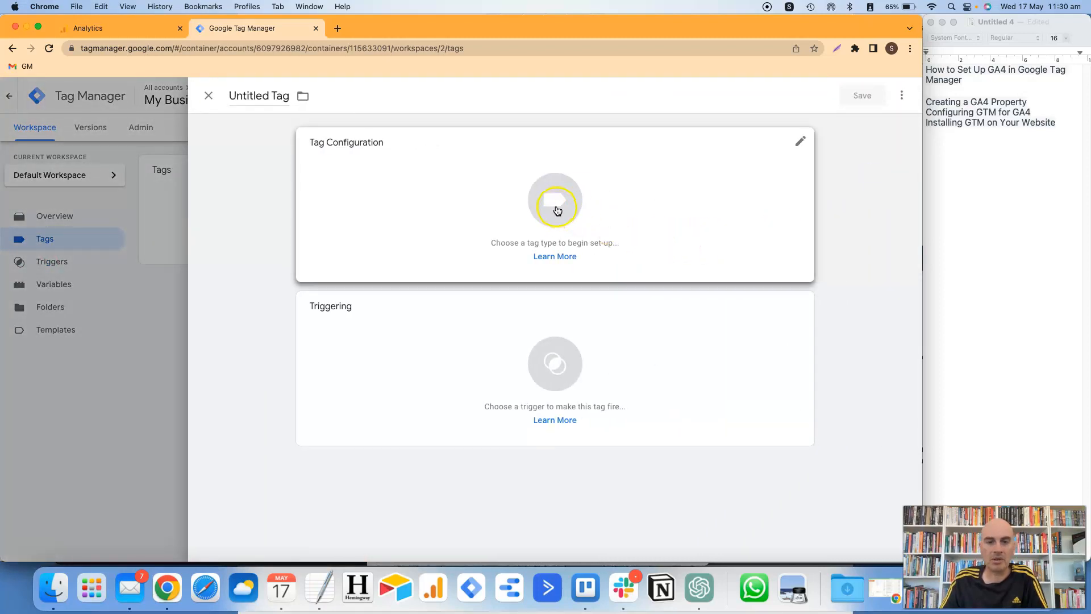
{"action": "left_click", "coordinate": [543, 212]}
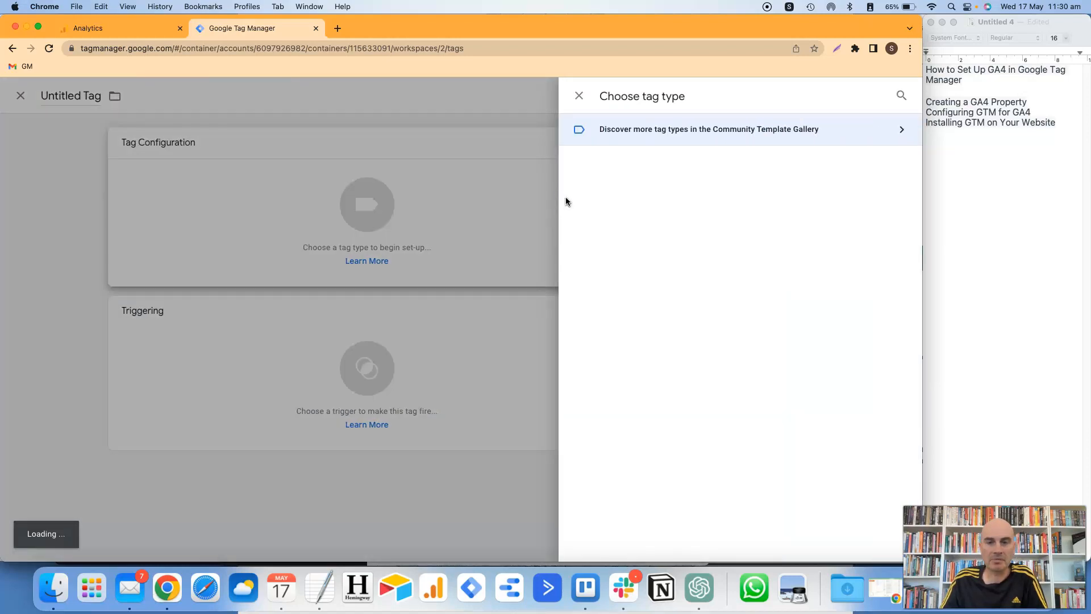
{"action": "left_click", "coordinate": [680, 202]}
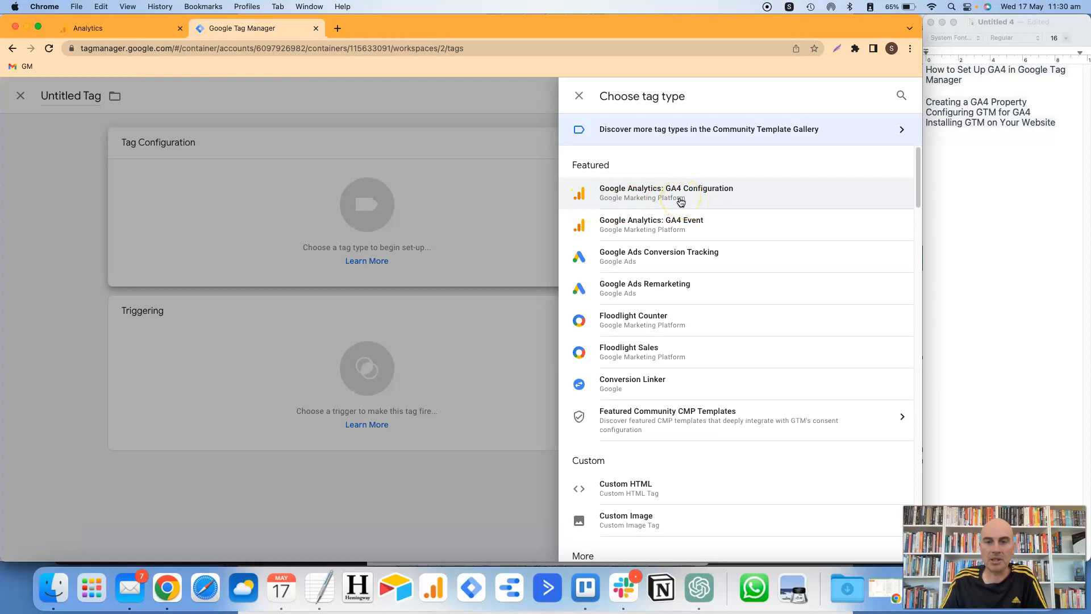
{"action": "left_click", "coordinate": [676, 198]}
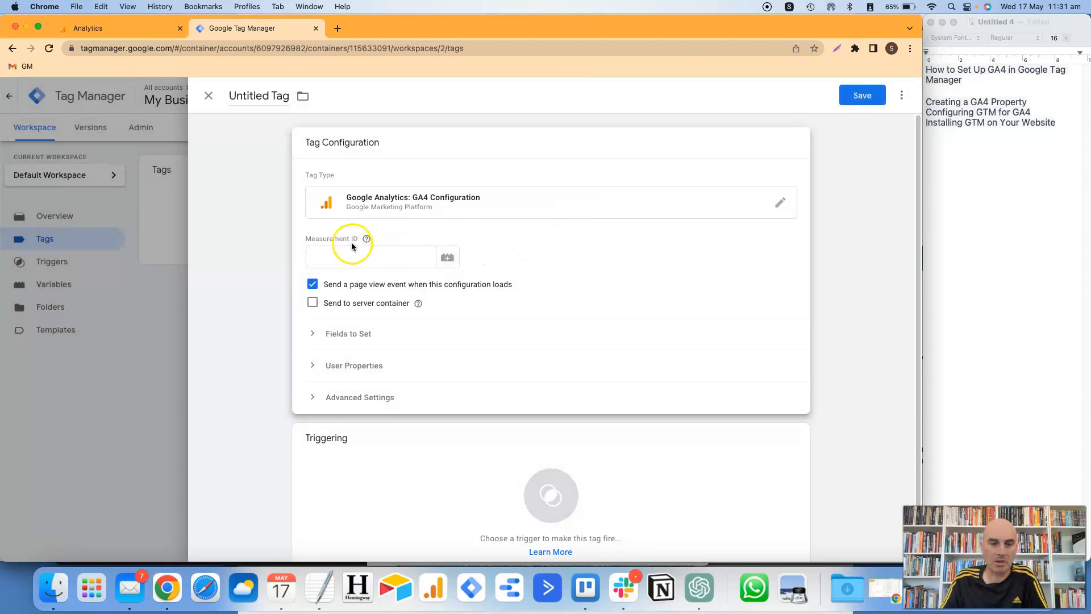
Try filling the tag's Measurement ID with {{GA4 Measurement ID}} from the inline variable suggestions, and clear the field again
{"action": "left_click", "coordinate": [352, 257]}
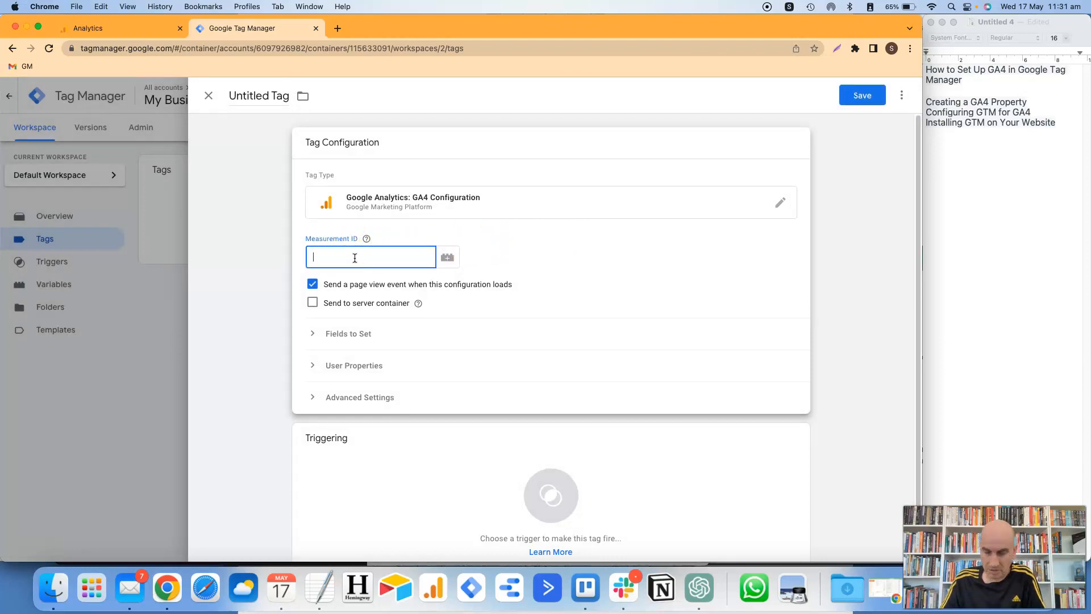
{"action": "type", "text": "{{"}
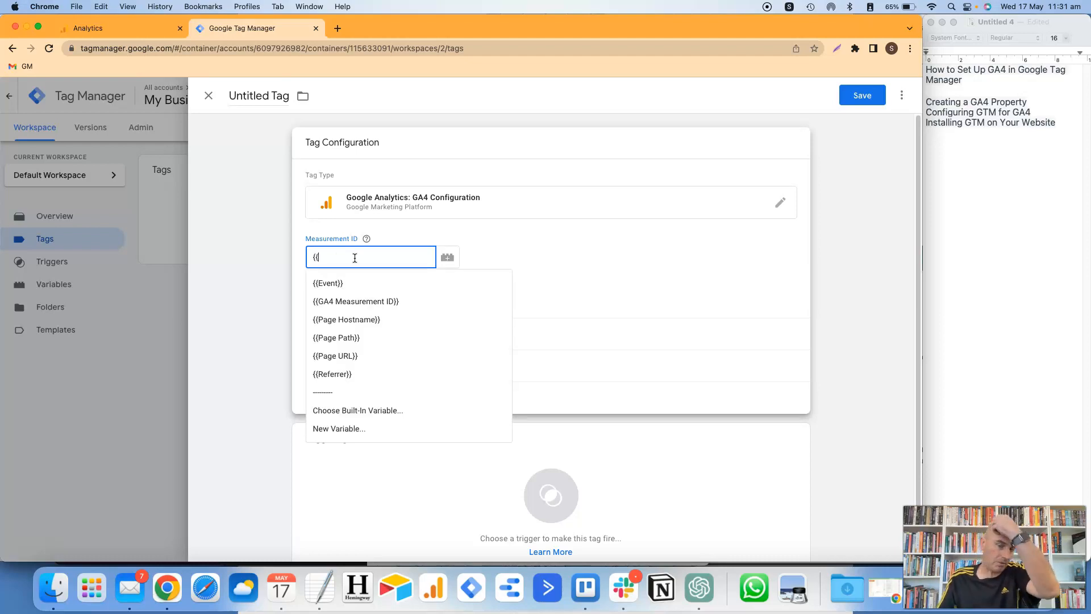
{"action": "left_click", "coordinate": [347, 307]}
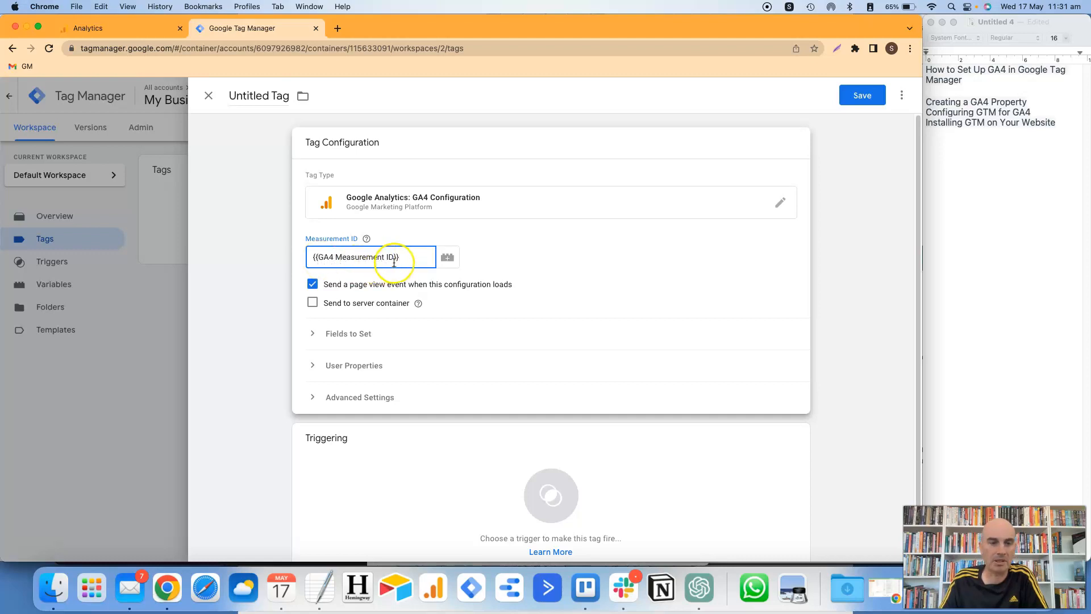
{"action": "left_click_drag", "start_coordinate": [403, 257], "coordinate": [311, 257]}
{"action": "key", "text": "BackSpace"}
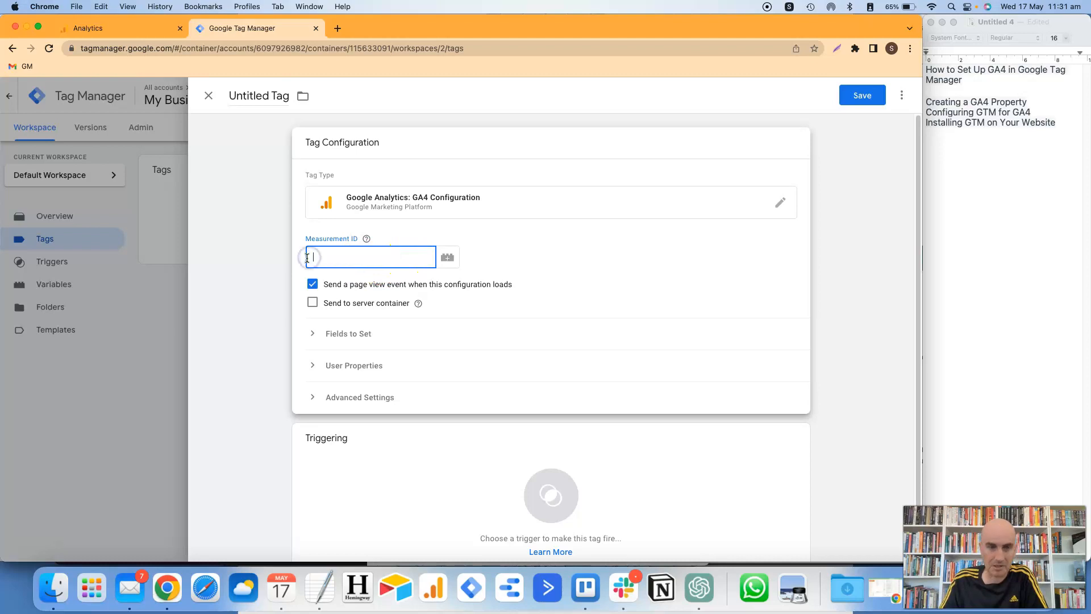
Assign the GA4 Measurement ID variable as the tag's Measurement ID and All Pages as its firing trigger
{"action": "left_click", "coordinate": [448, 261]}
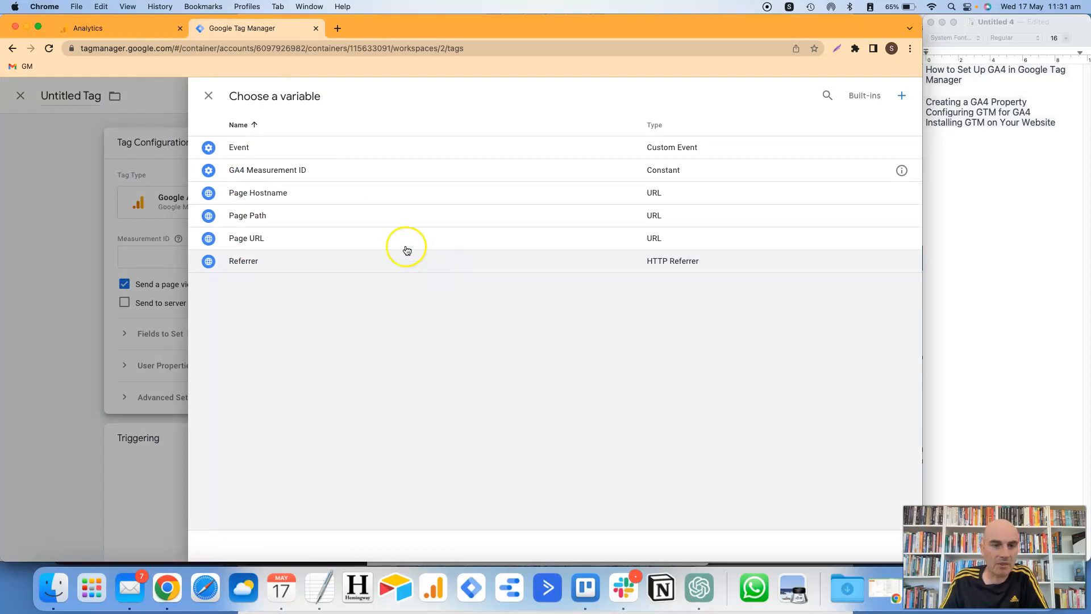
{"action": "left_click", "coordinate": [273, 174]}
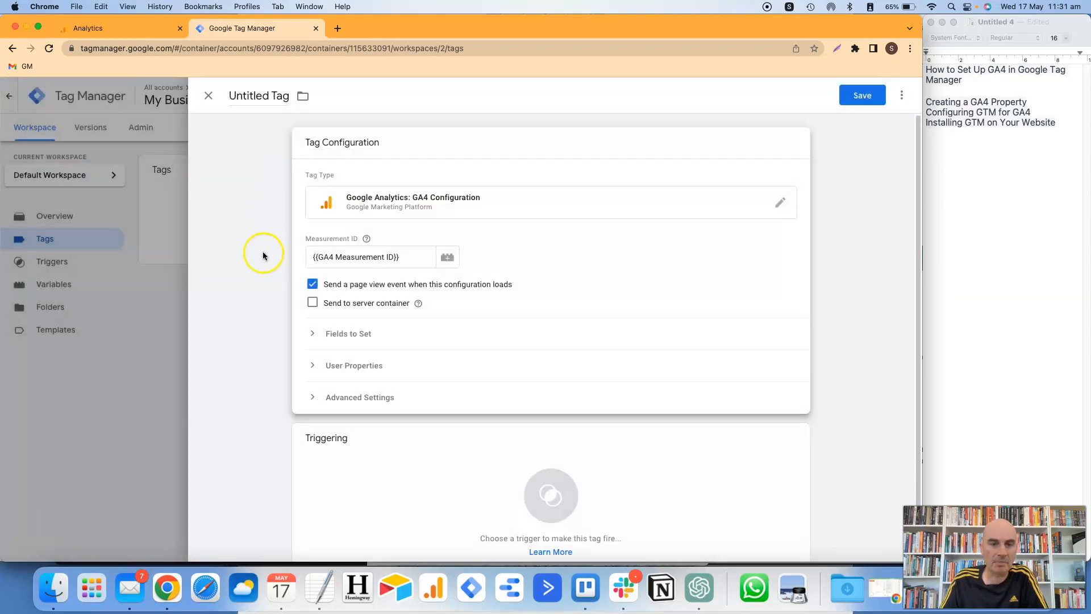
{"action": "scroll", "coordinate": [260, 256], "scroll_direction": "down", "scroll_amount": 1}
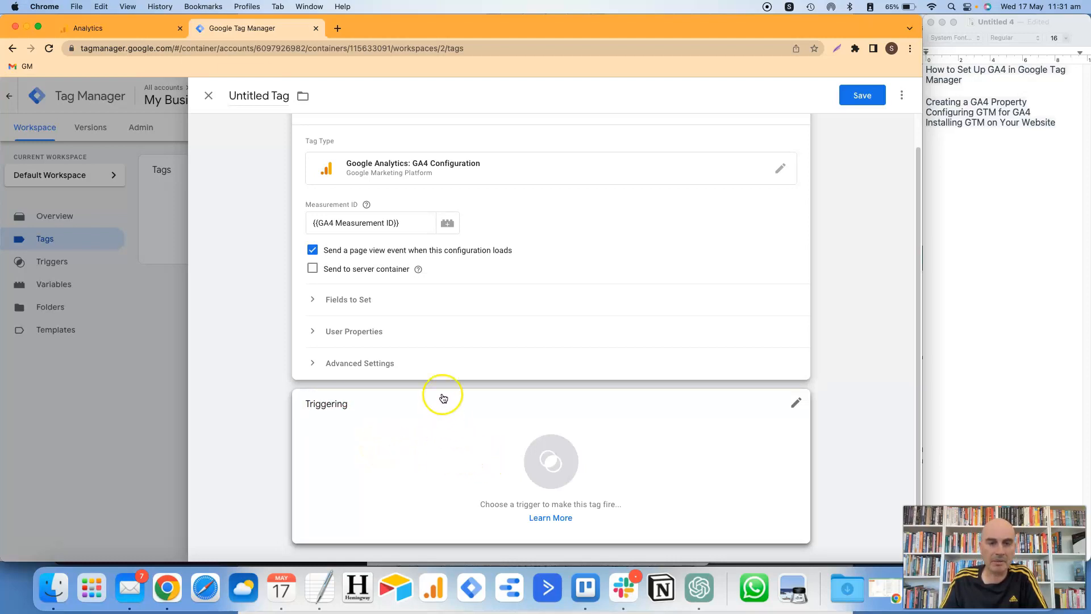
{"action": "left_click", "coordinate": [550, 464]}
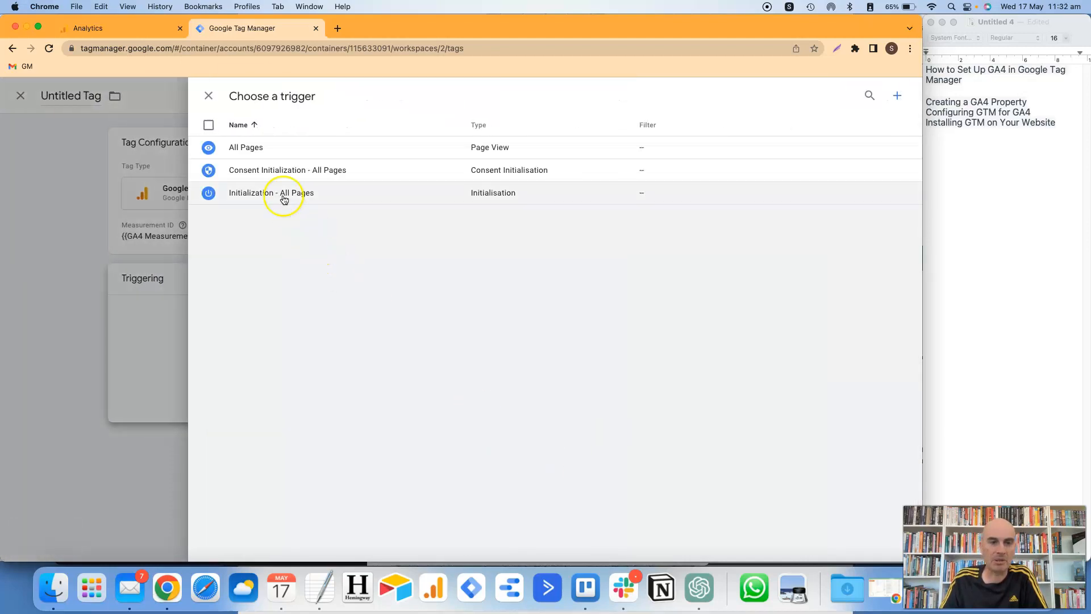
{"action": "left_click", "coordinate": [251, 149]}
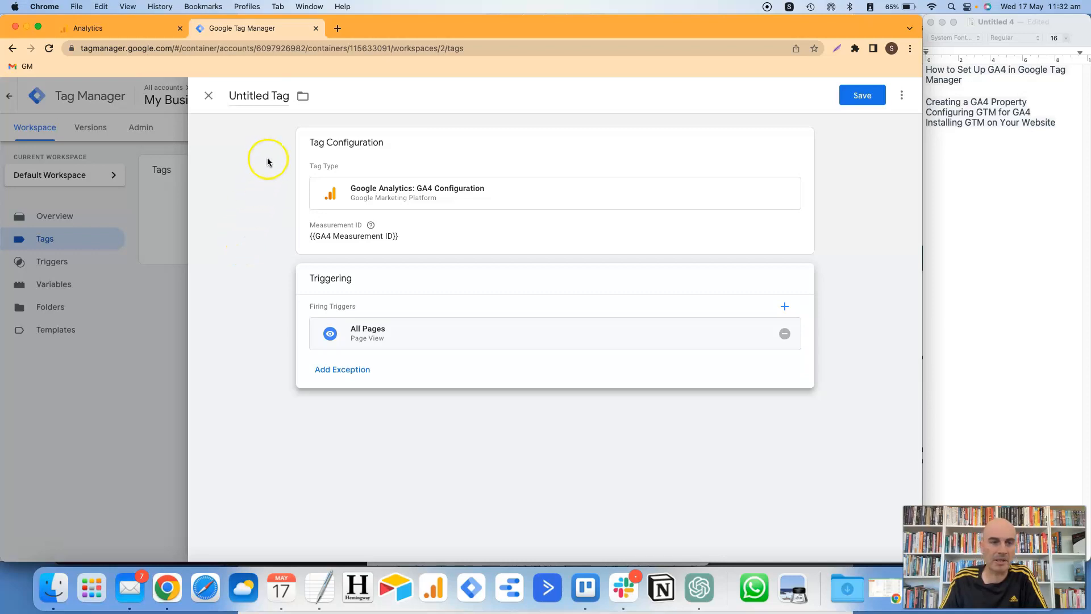
Name the tag GA4 Configuration and save it
{"action": "left_click", "coordinate": [260, 101]}
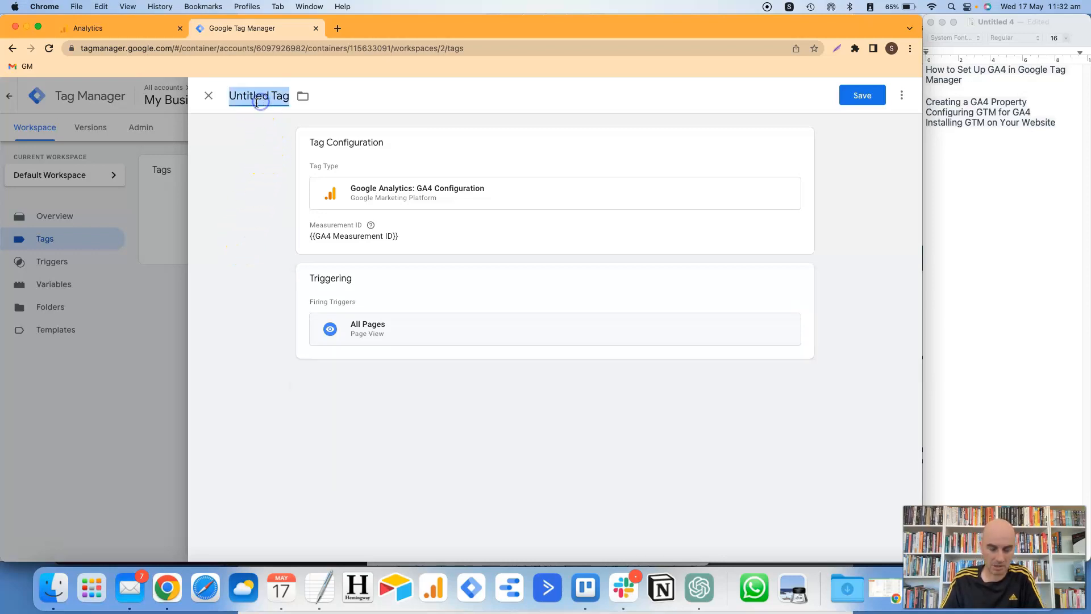
{"action": "type", "text": "GA4"}
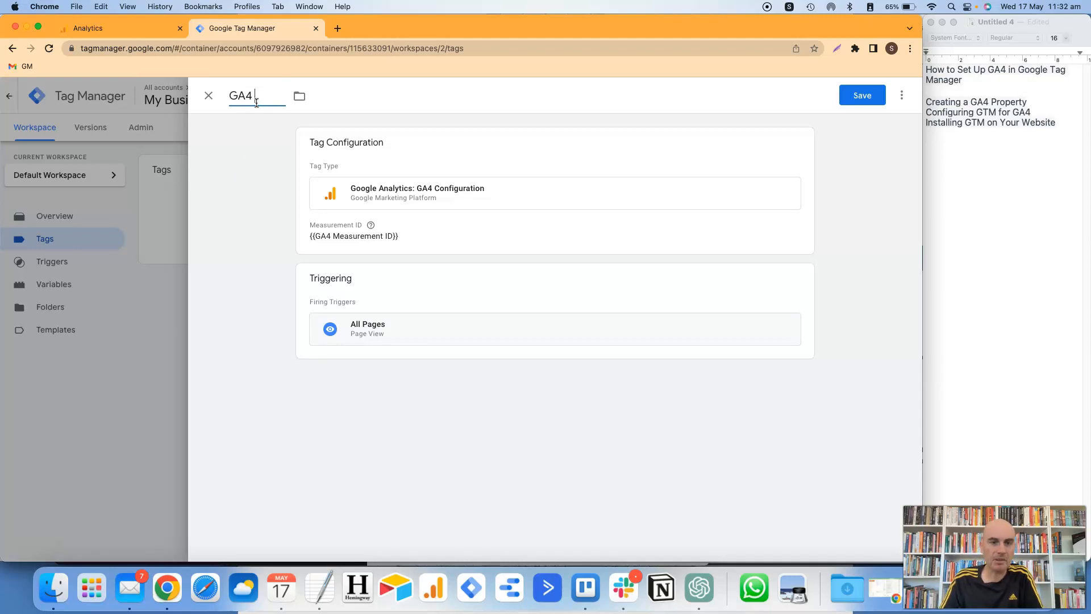
{"action": "type", "text": "Configuration"}
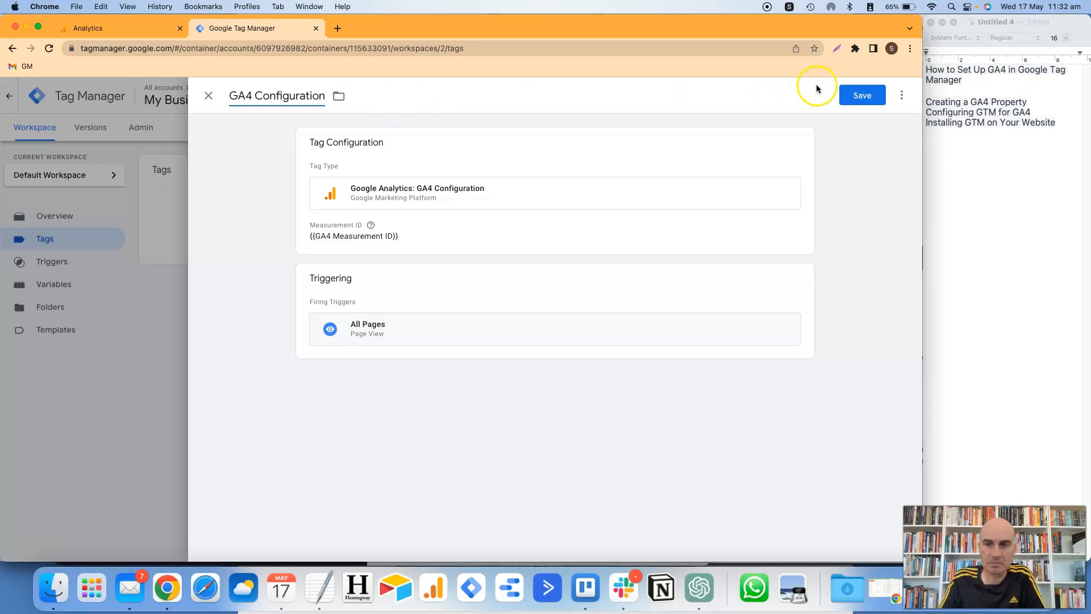
{"action": "left_click", "coordinate": [850, 96]}
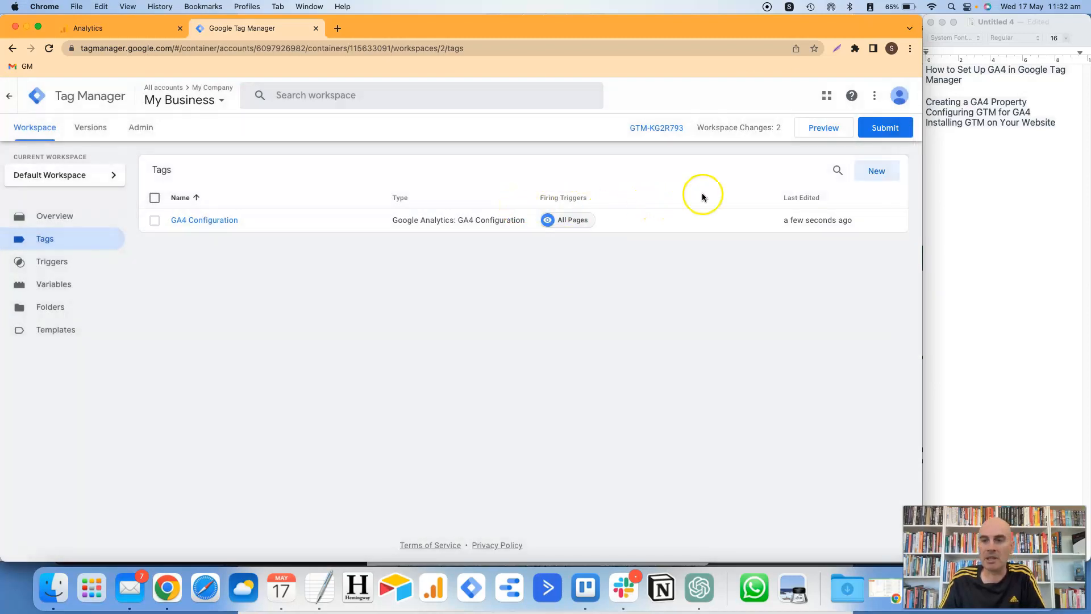
Publish the workspace changes as a new version named Added GA4 Config Tag and close the version summary
{"action": "left_click", "coordinate": [890, 133]}
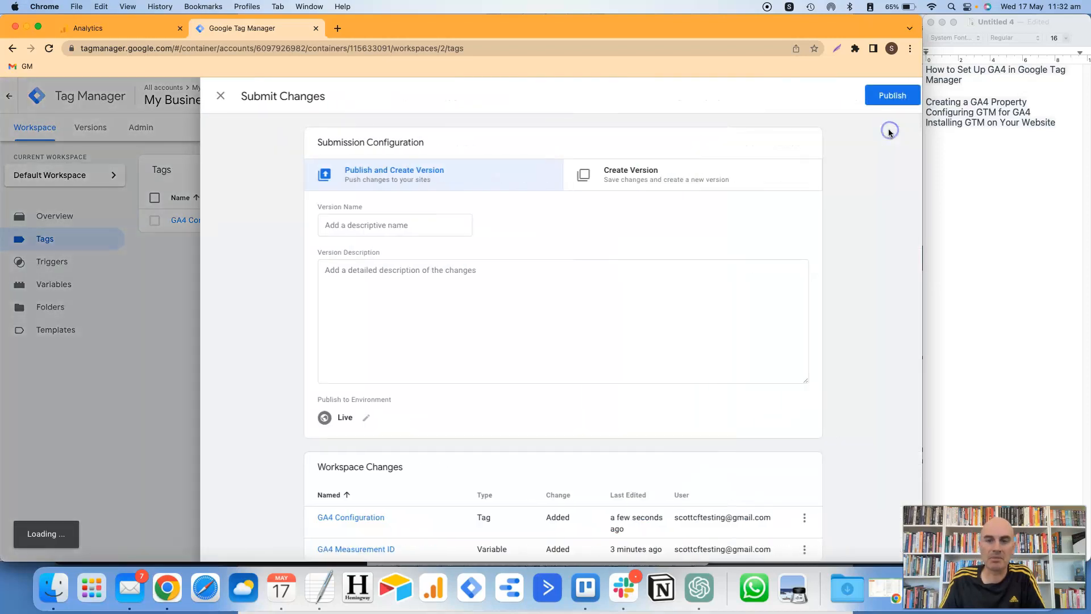
{"action": "left_click", "coordinate": [322, 226]}
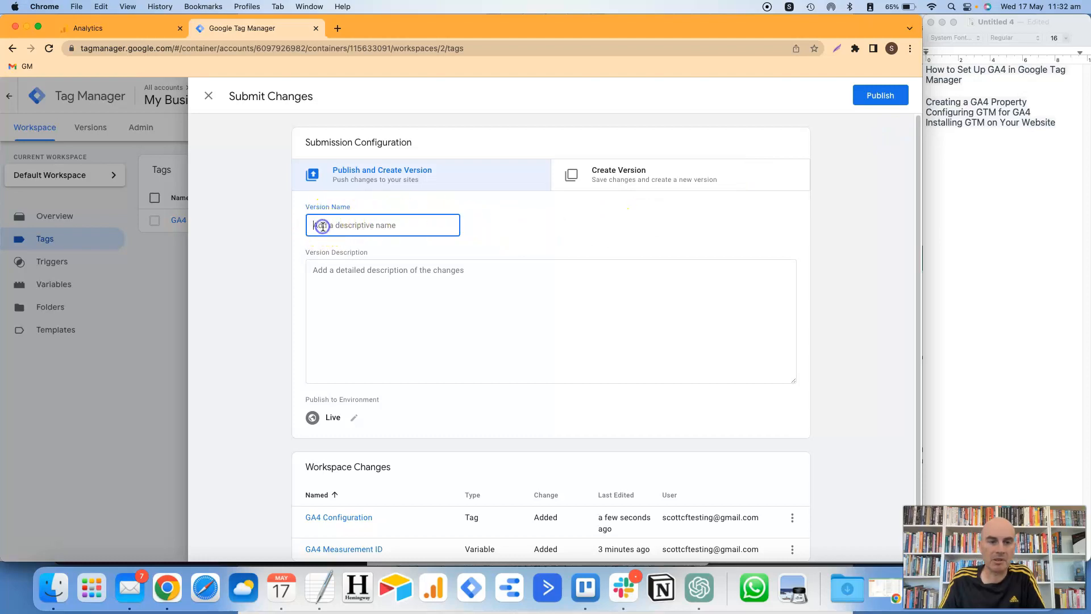
{"action": "type", "text": "Added G"}
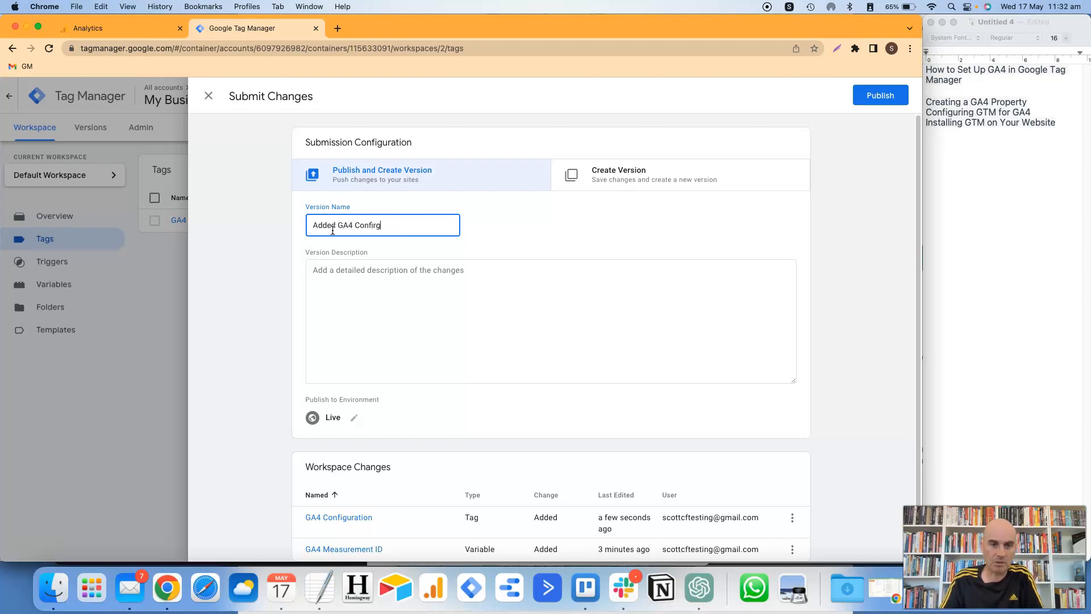
{"action": "type", "text": "A4 Config Tag"}
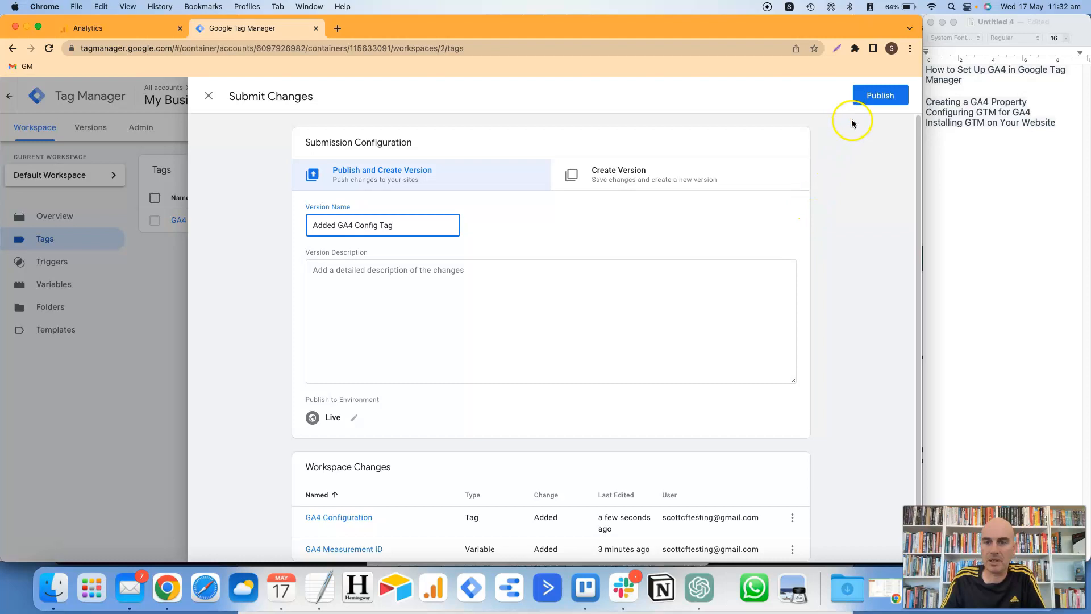
{"action": "left_click", "coordinate": [880, 95]}
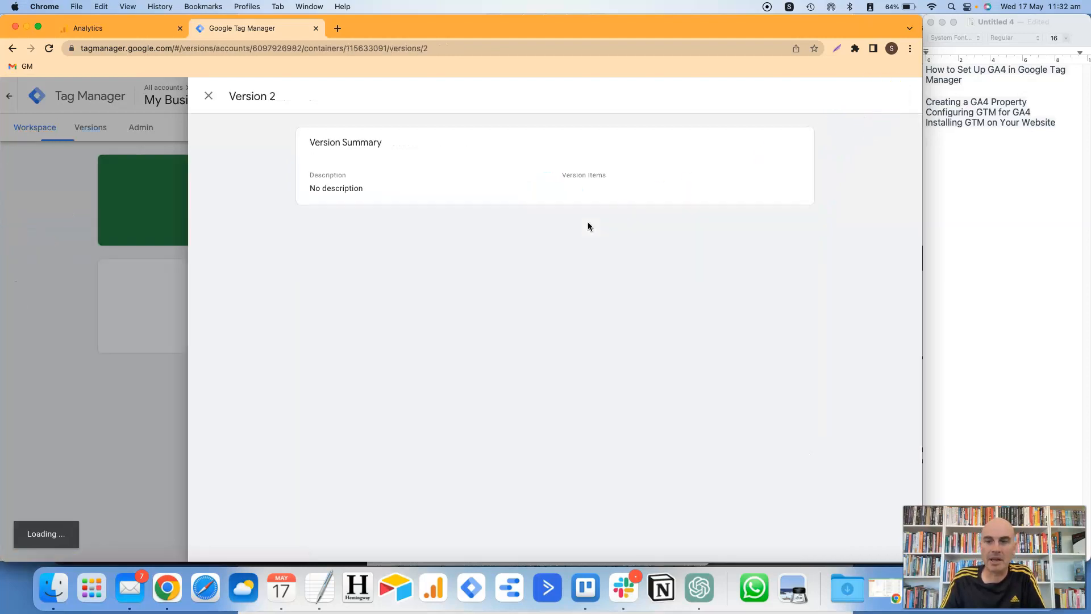
{"action": "left_click", "coordinate": [510, 224]}
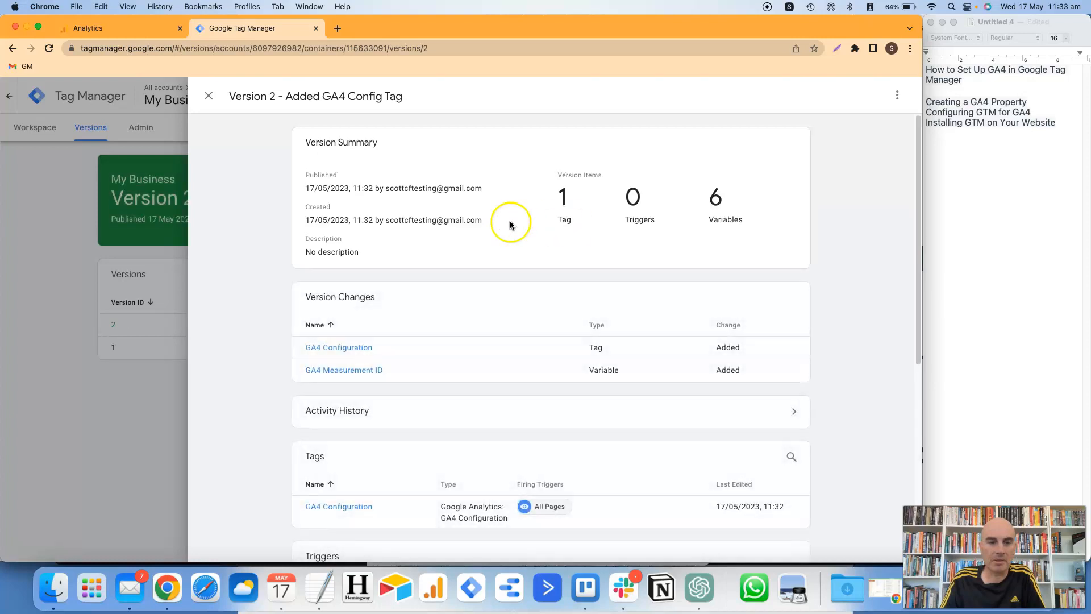
{"action": "left_click", "coordinate": [209, 99]}
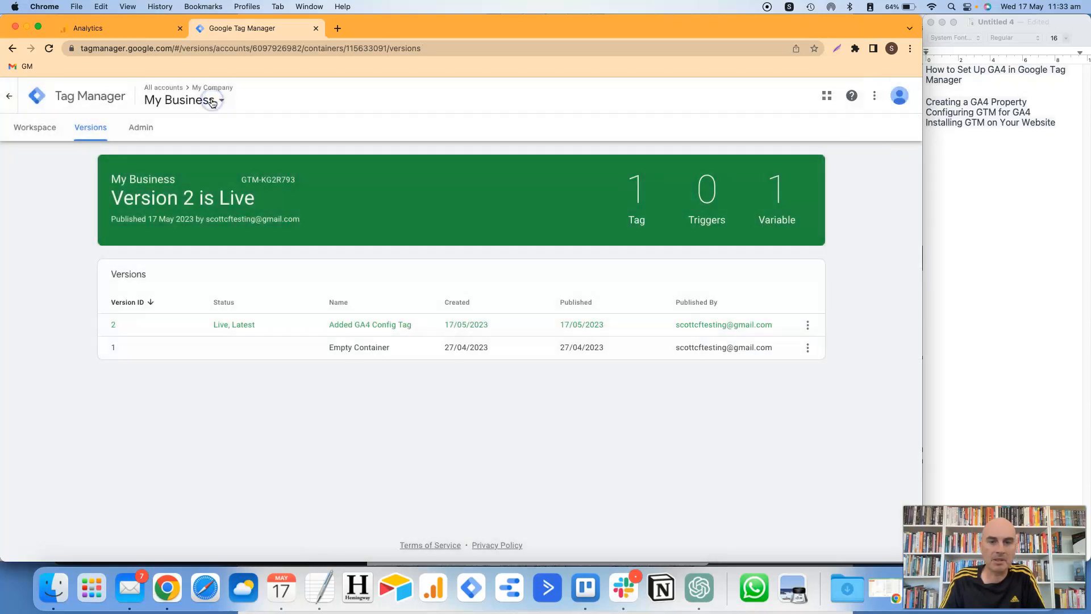
Return to the workspace, open the container's installation code, and highlight the placement instructions for the head and body snippets
{"action": "left_click", "coordinate": [151, 134]}
{"action": "left_click", "coordinate": [37, 133]}
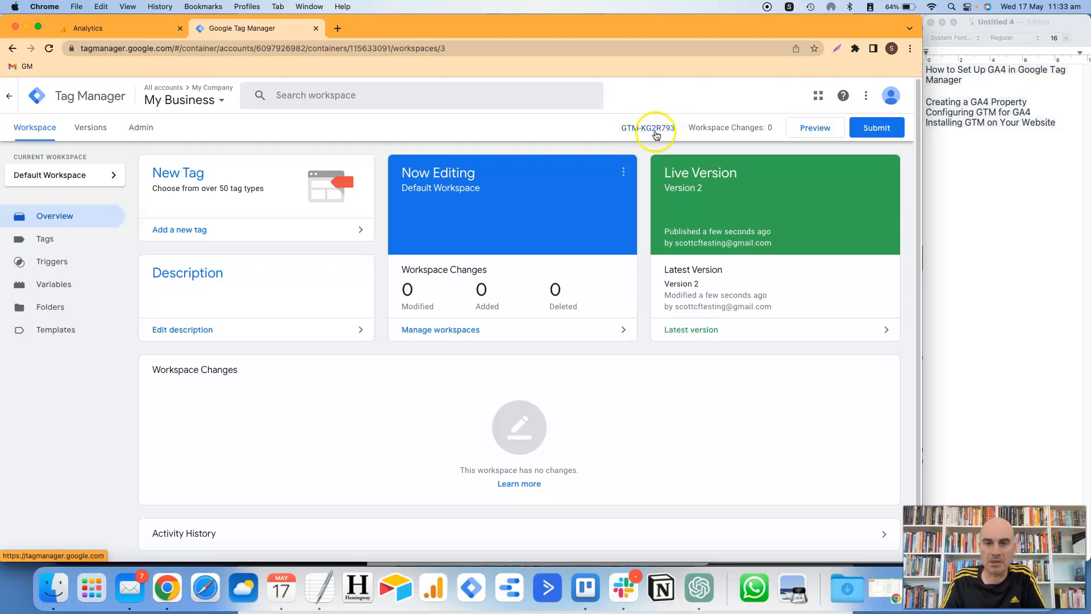
{"action": "left_click", "coordinate": [655, 132]}
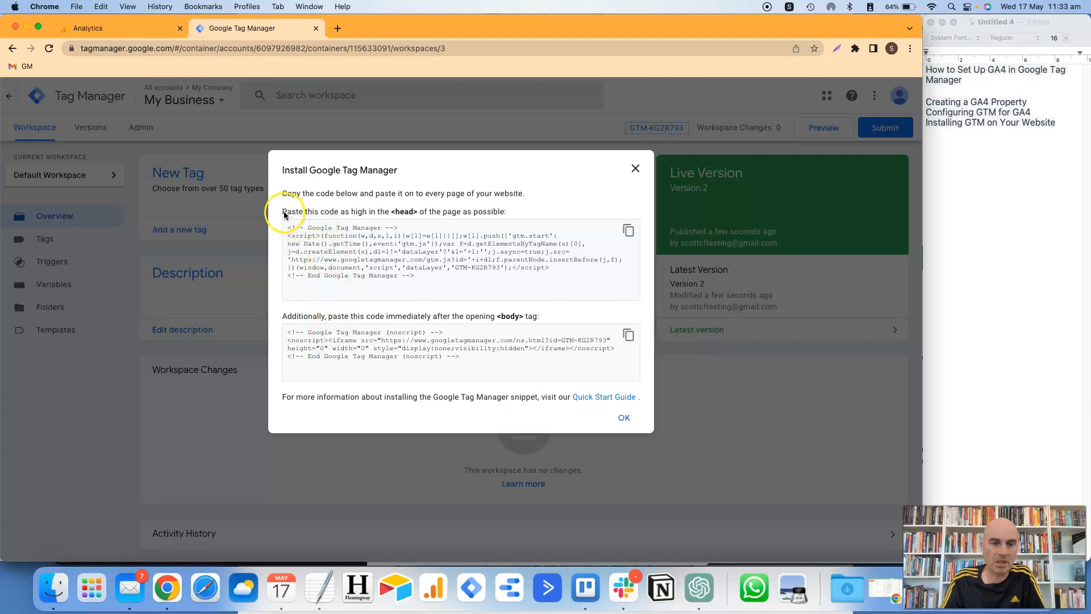
{"action": "left_click_drag", "start_coordinate": [283, 212], "coordinate": [491, 218]}
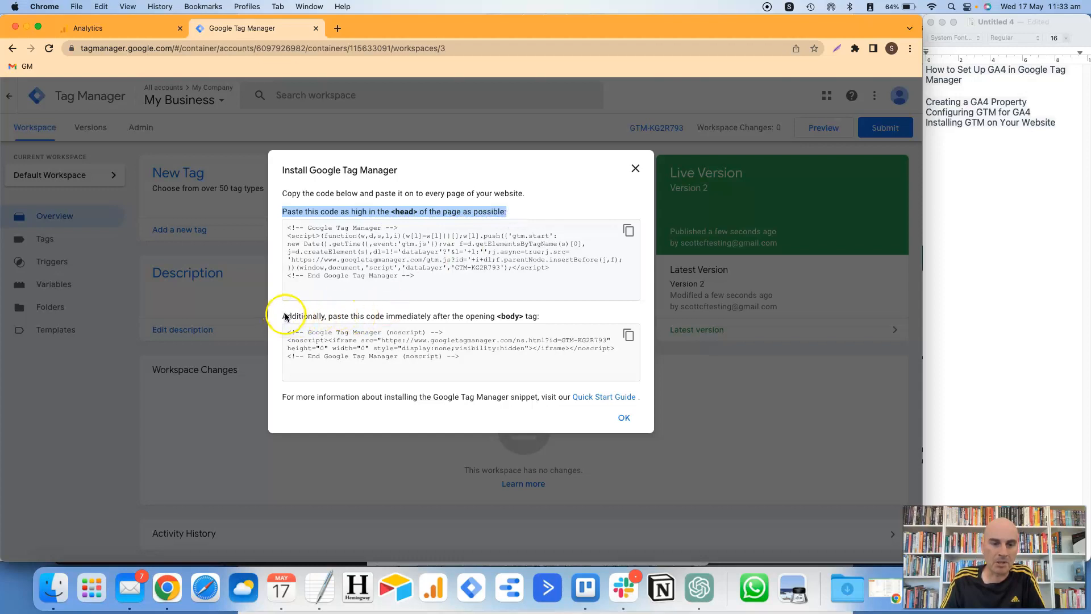
{"action": "left_click_drag", "start_coordinate": [286, 317], "coordinate": [478, 322]}
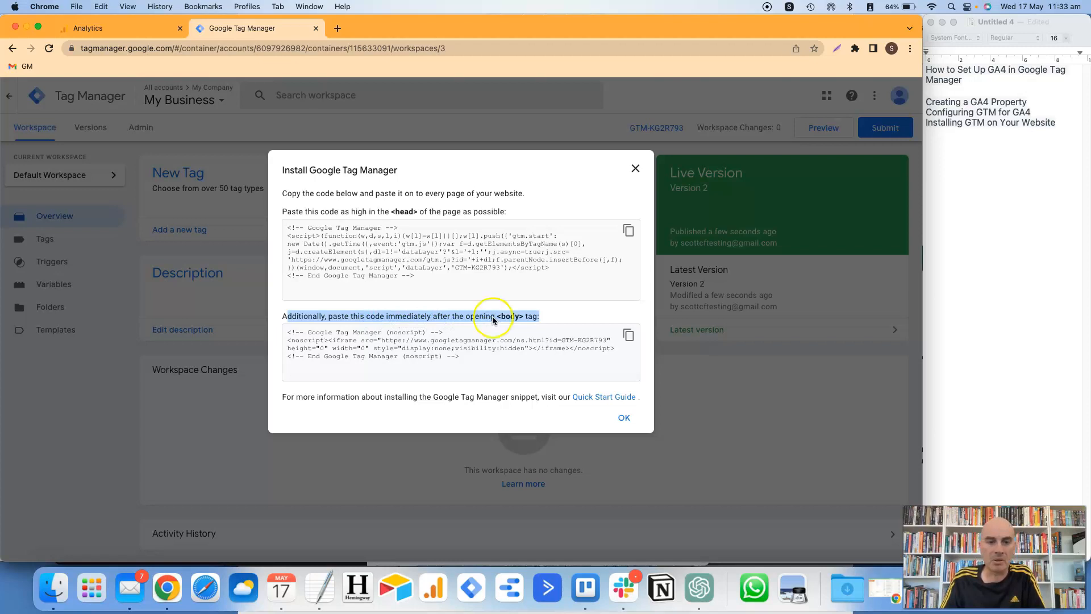
Copy the Google Tag Manager head script snippet, followed by the body noscript snippet
{"action": "left_click", "coordinate": [629, 234]}
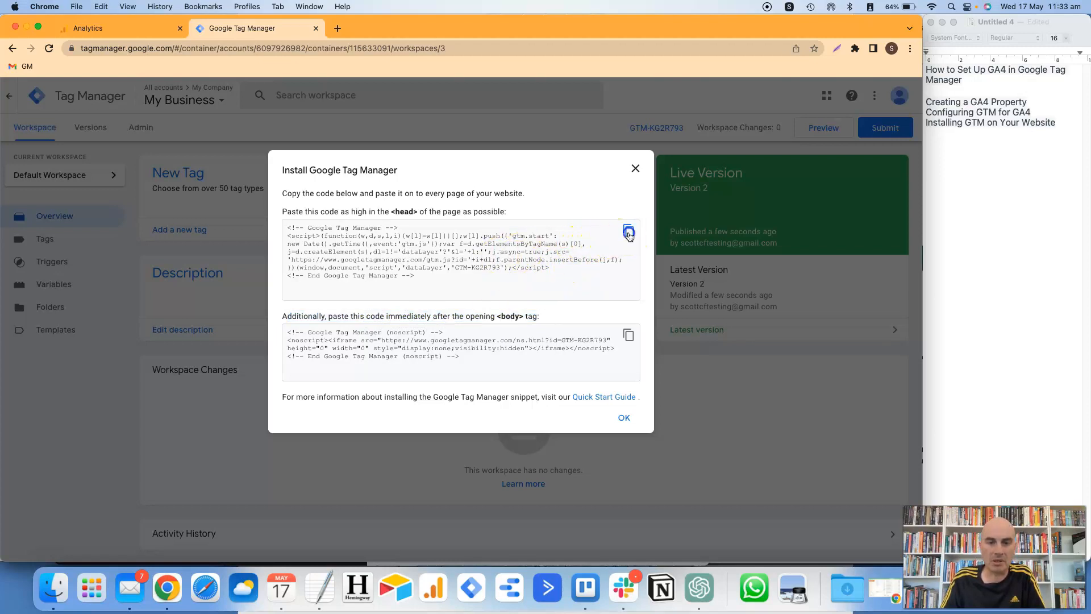
{"action": "left_click", "coordinate": [567, 332]}
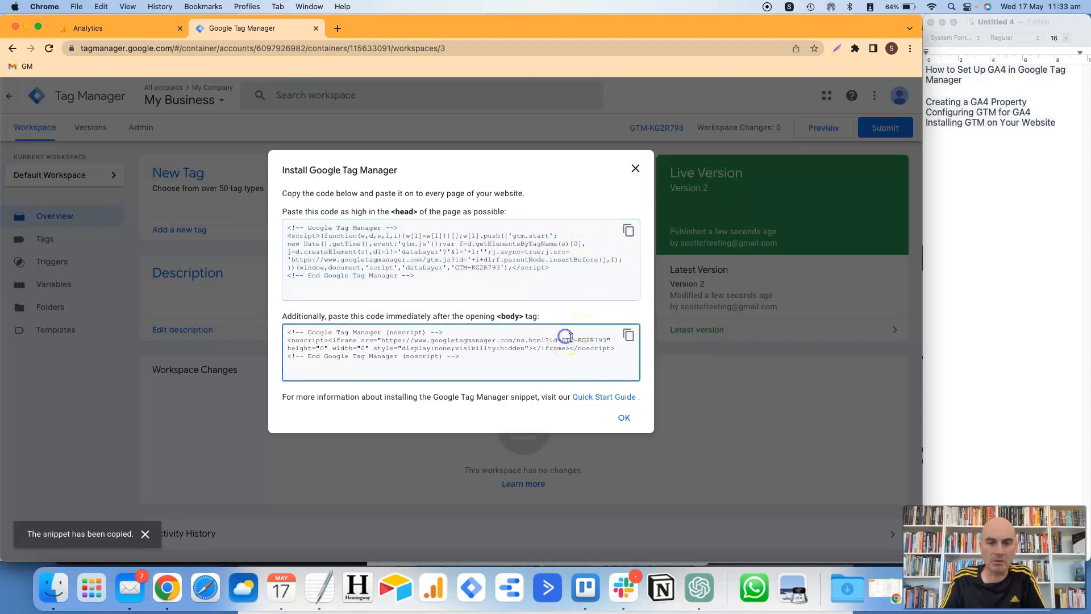
{"action": "left_click", "coordinate": [628, 335]}
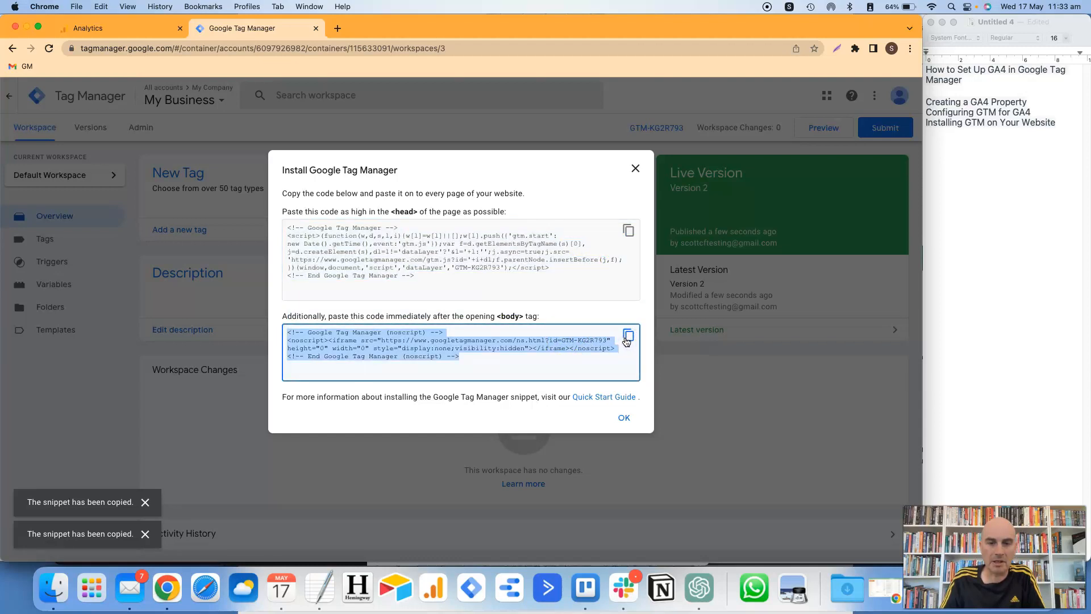